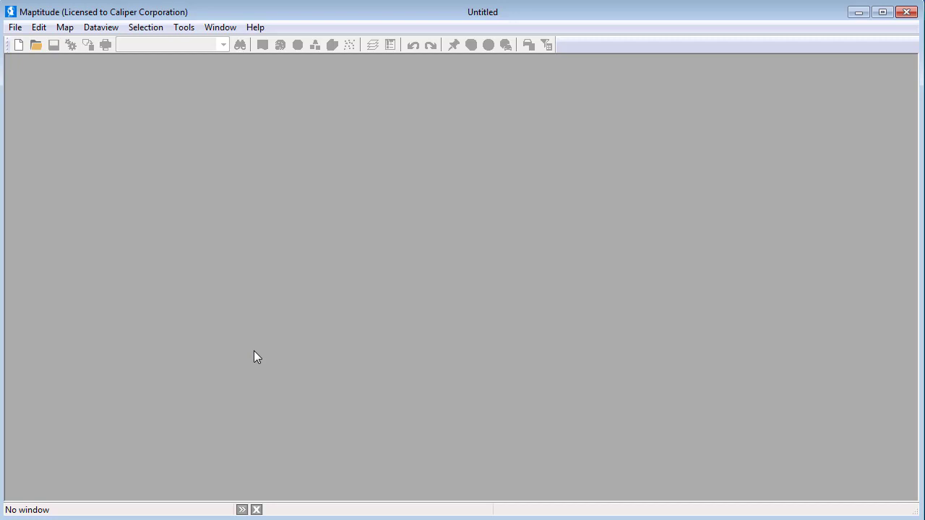
- Open the Home dialog to begin a new Maptitude workspace
{"action": "left_click", "coordinate": [21, 45]}
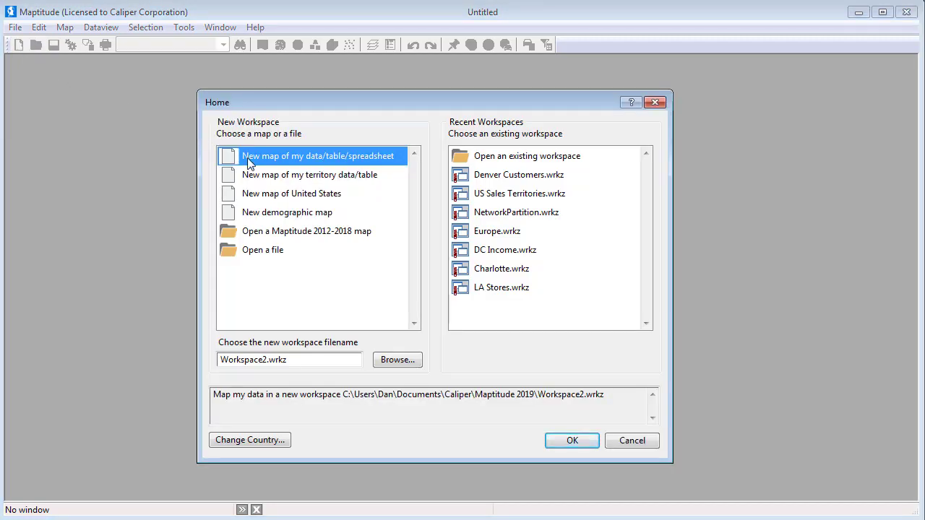
- Choose 'New map of my territory data/table' to create Workspace2.wrkz and launch the Territory Wizard
{"action": "left_click", "coordinate": [278, 174]}
{"action": "left_click", "coordinate": [571, 441]}
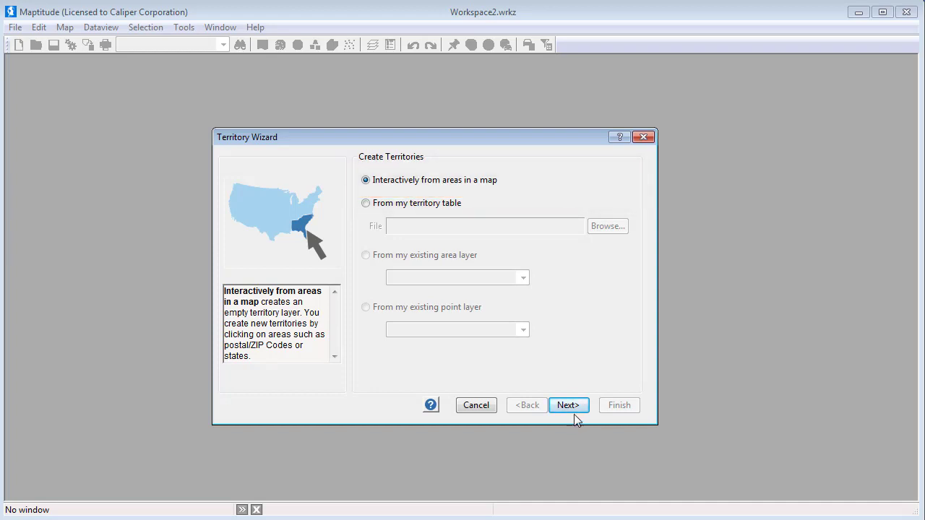
- Set the Territory Wizard's geography layer to State and advance to tracking fields
{"action": "left_click", "coordinate": [576, 410]}
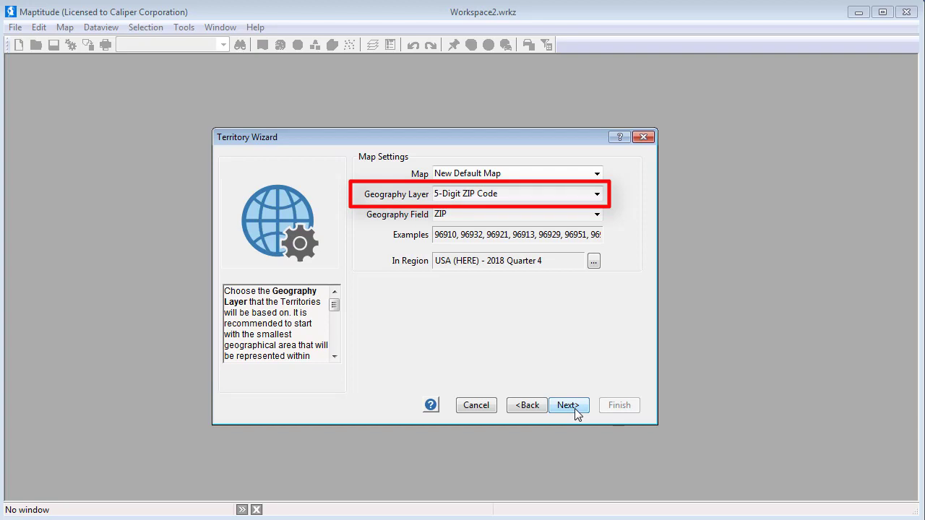
{"action": "left_click", "coordinate": [509, 194]}
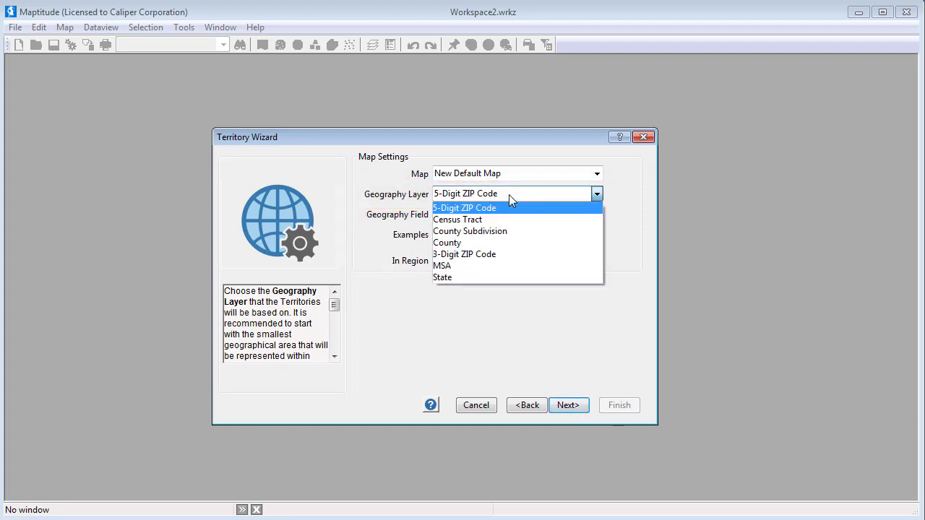
{"action": "left_click", "coordinate": [501, 277]}
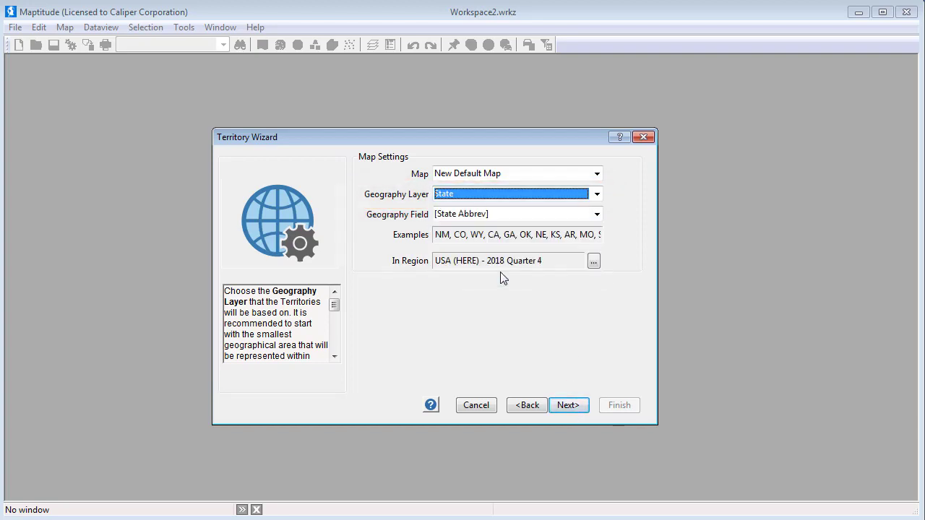
{"action": "left_click", "coordinate": [561, 405]}
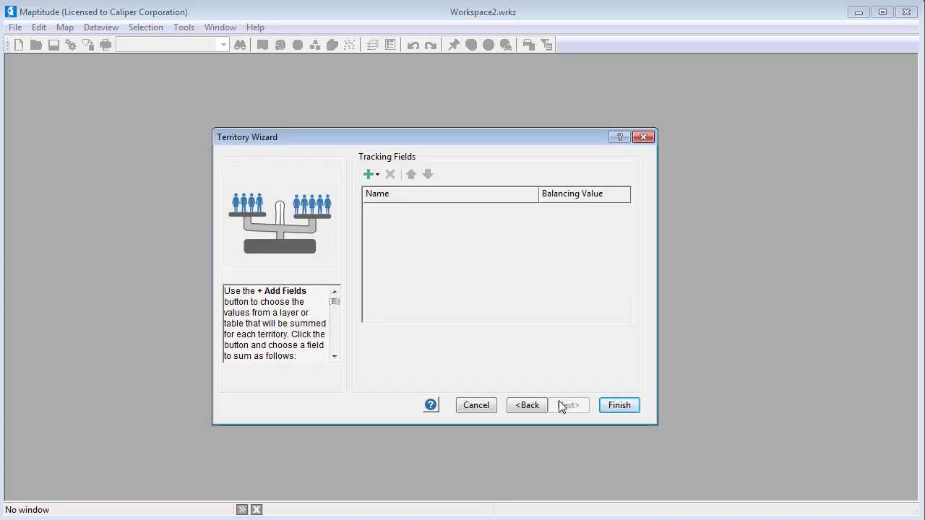
- Add Population from the State geography layer as a tracking field
{"action": "left_click", "coordinate": [374, 180]}
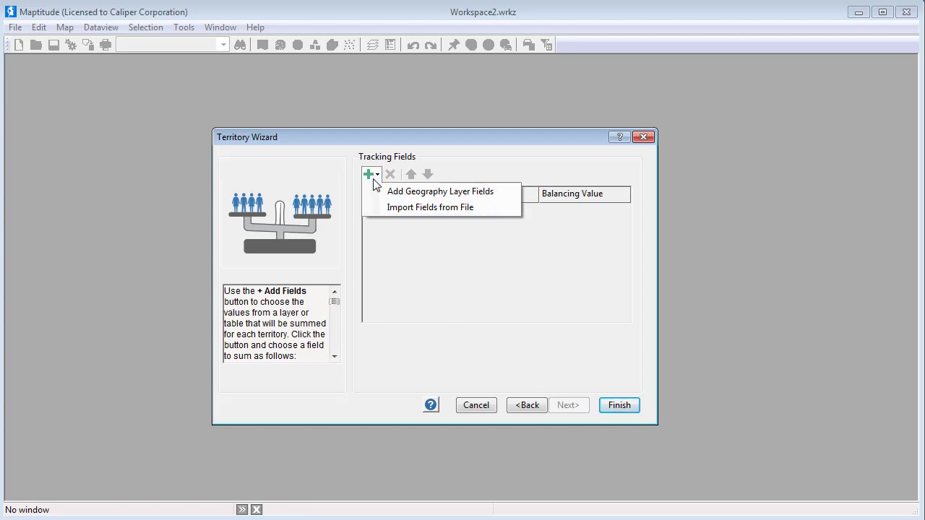
{"action": "left_click", "coordinate": [388, 193]}
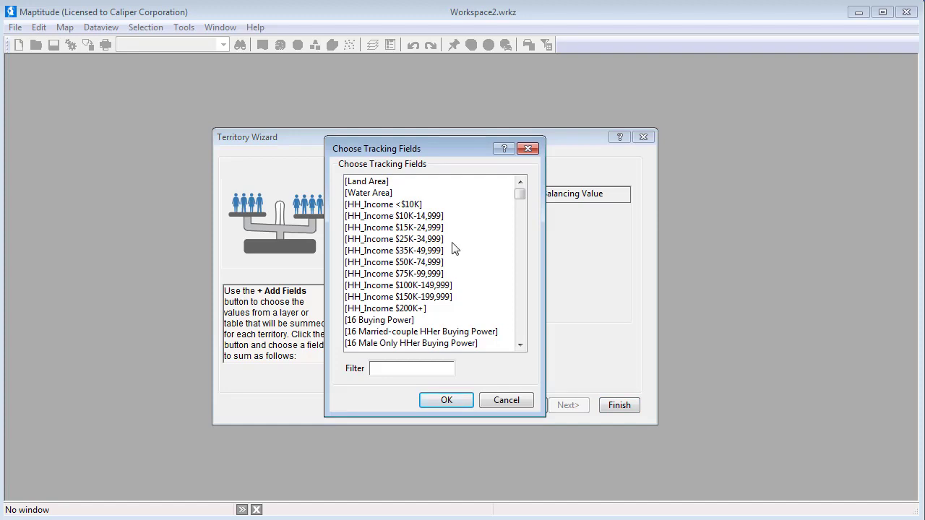
{"action": "left_click", "coordinate": [518, 319]}
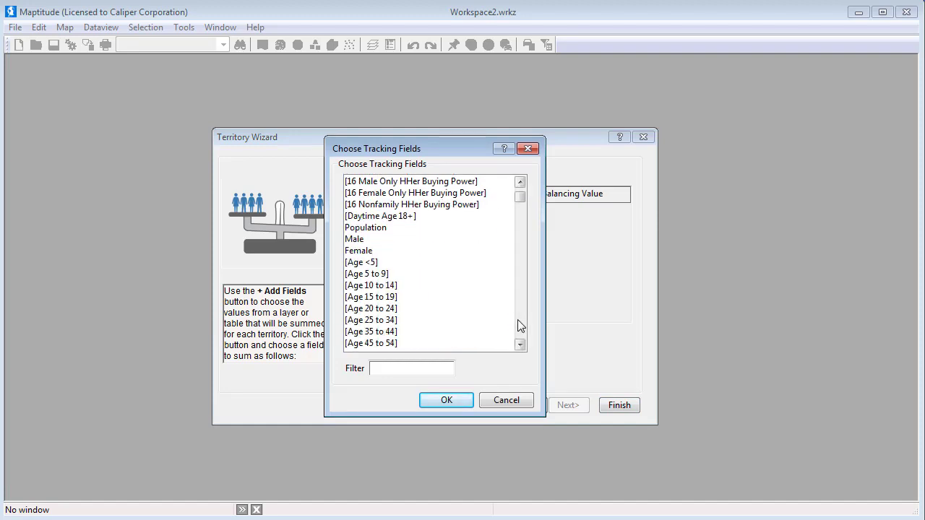
{"action": "left_click", "coordinate": [401, 228]}
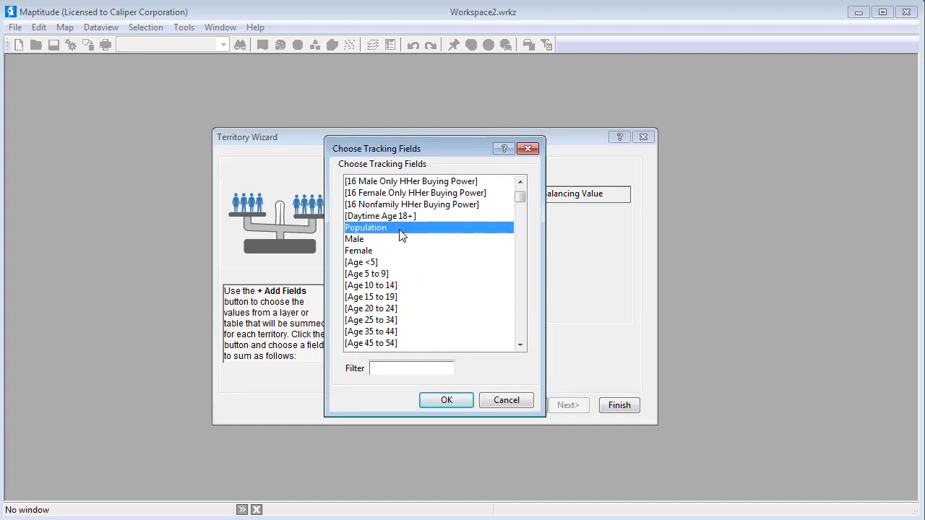
{"action": "left_click", "coordinate": [449, 401]}
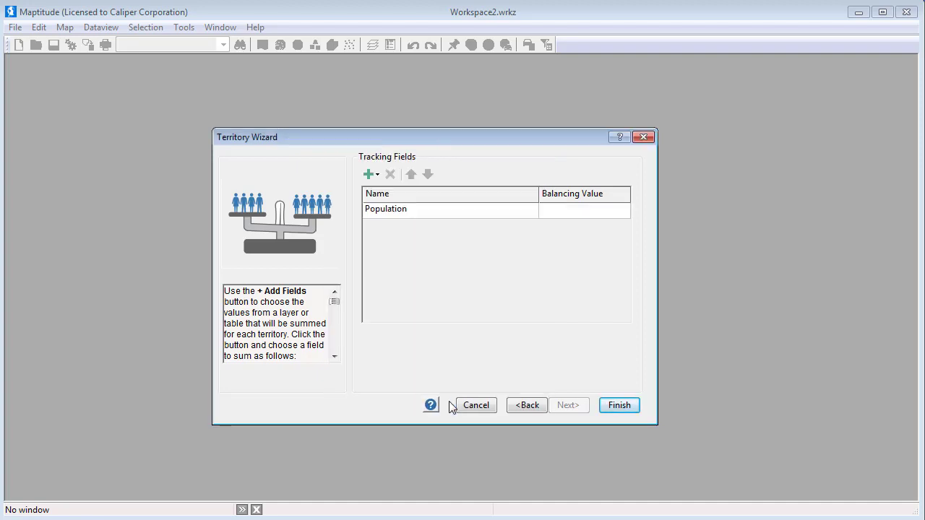
- Set Population's balancing value to 45000000 and finish the wizard
{"action": "left_click", "coordinate": [549, 212]}
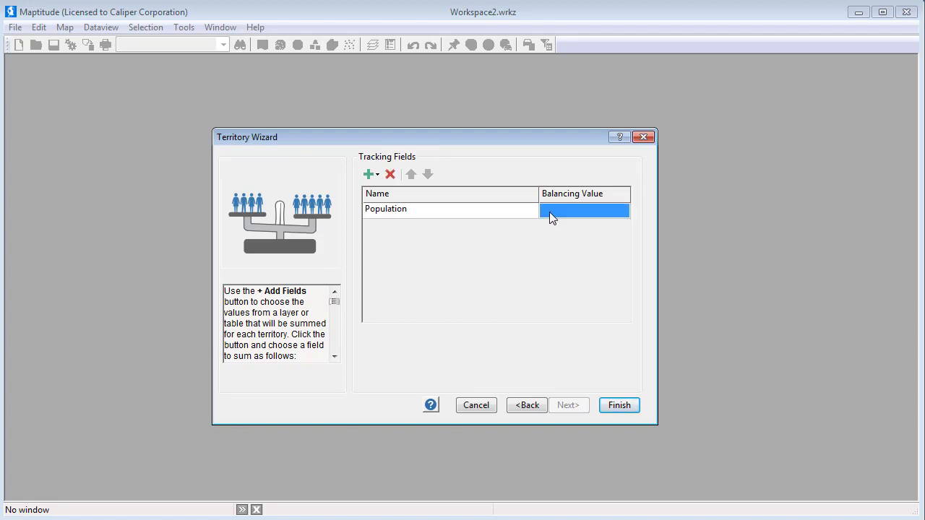
{"action": "type", "text": "45000000"}
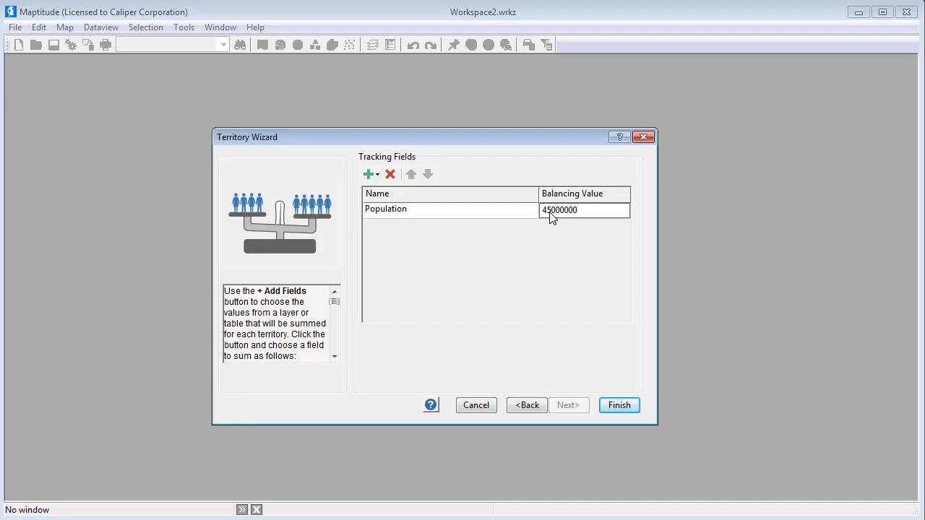
{"action": "left_click", "coordinate": [618, 404]}
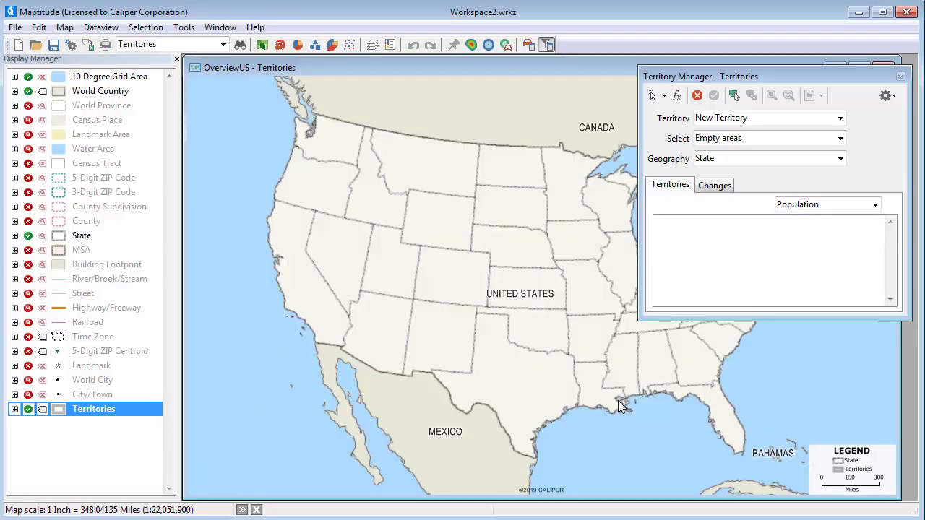
- Start a new territory by selecting California, Nevada and Oregon on the map
{"action": "left_click", "coordinate": [177, 59]}
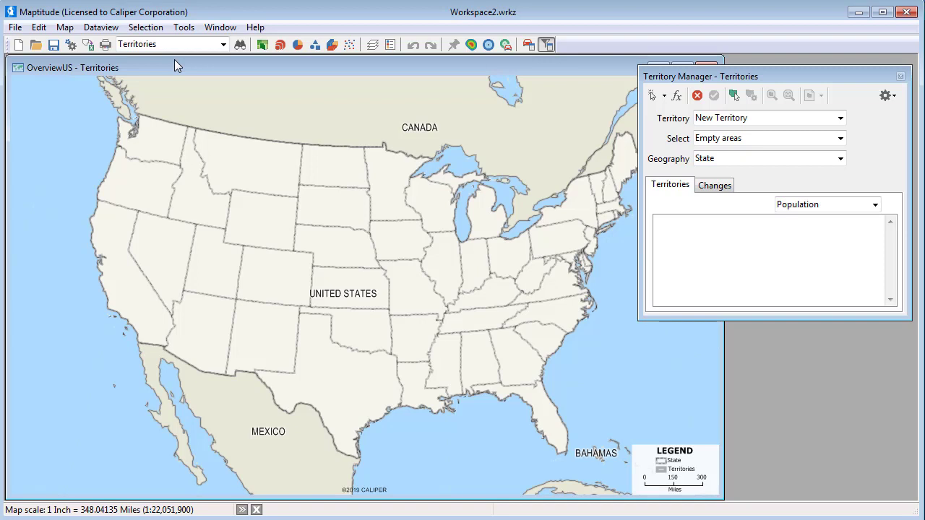
{"action": "left_click", "coordinate": [652, 95]}
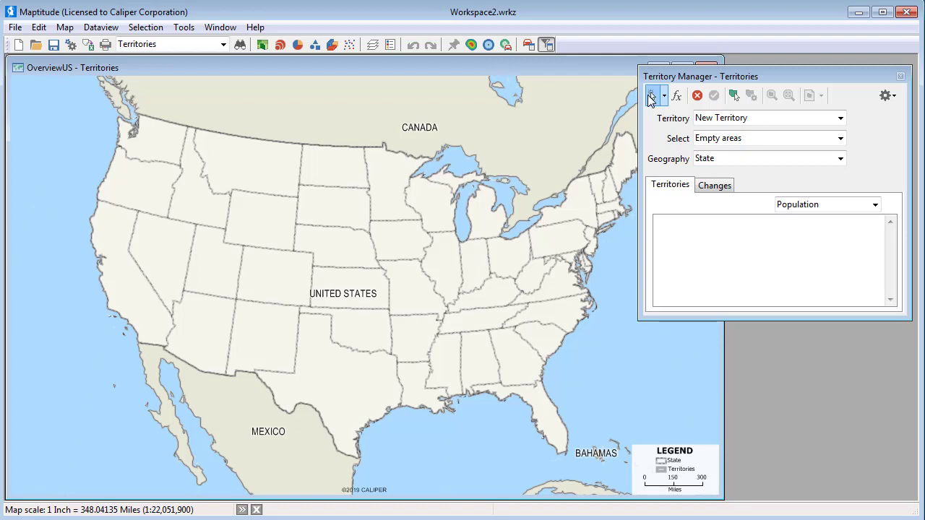
{"action": "left_click", "coordinate": [123, 275]}
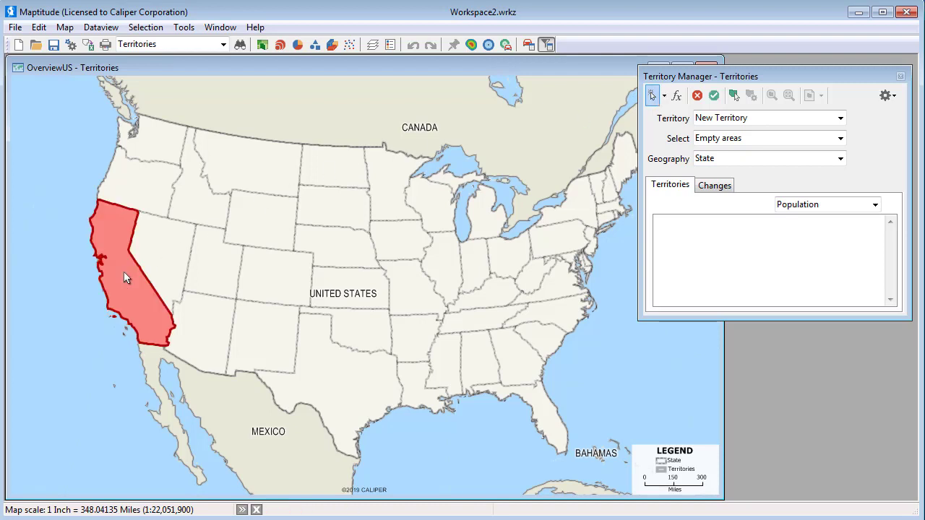
{"action": "left_click", "coordinate": [708, 189]}
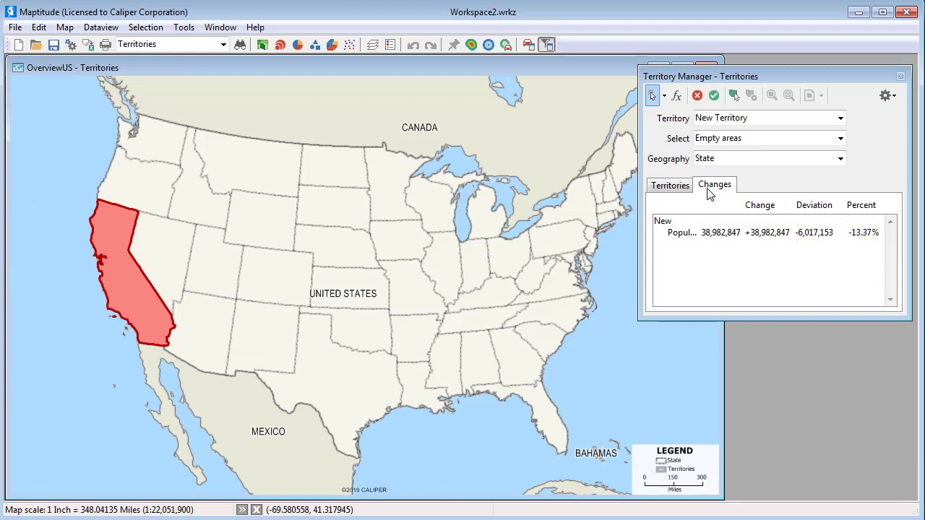
{"action": "left_click", "coordinate": [181, 248]}
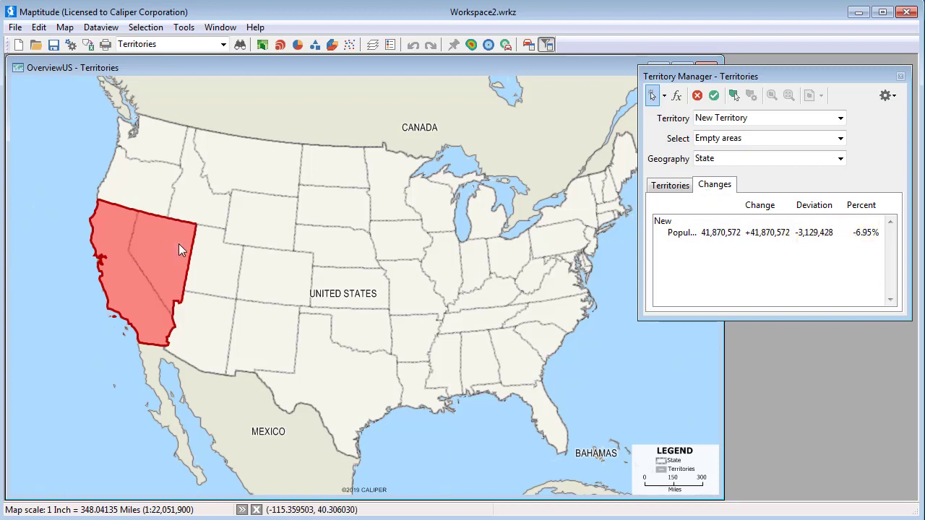
{"action": "left_click", "coordinate": [148, 195]}
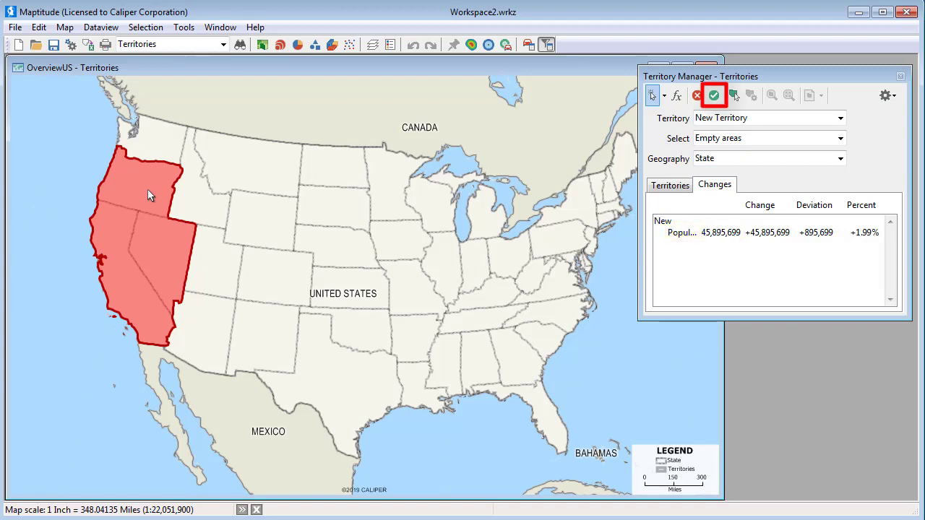
- Save the selected states as a territory named West
{"action": "left_click", "coordinate": [713, 96]}
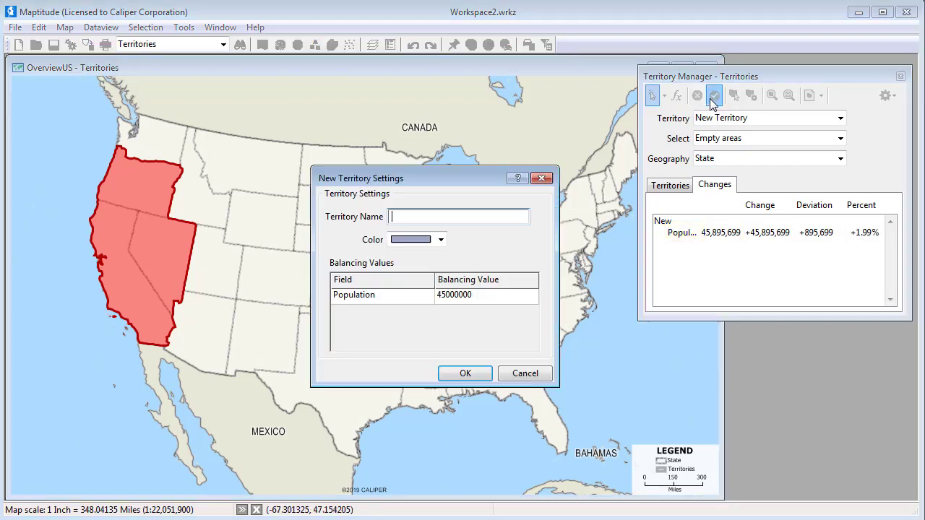
{"action": "type", "text": "West"}
{"action": "left_click", "coordinate": [468, 371]}
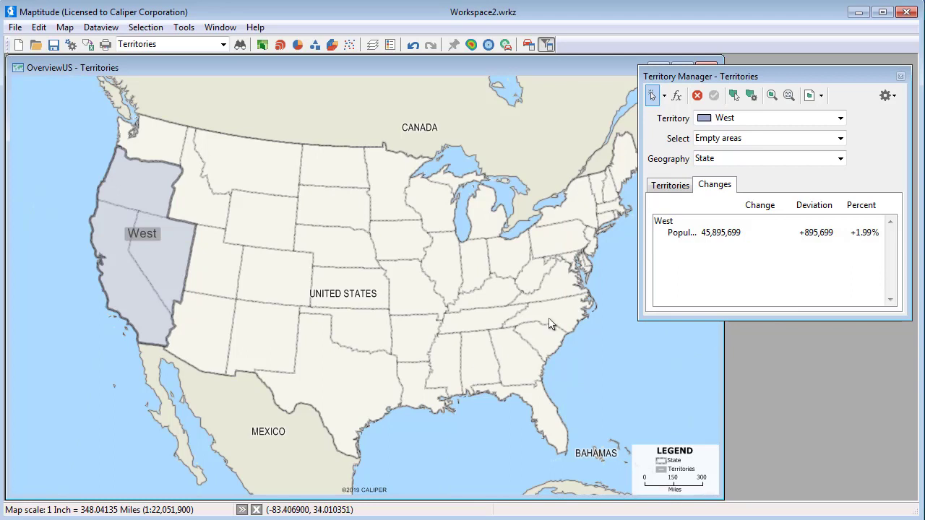
{"action": "left_click", "coordinate": [754, 120]}
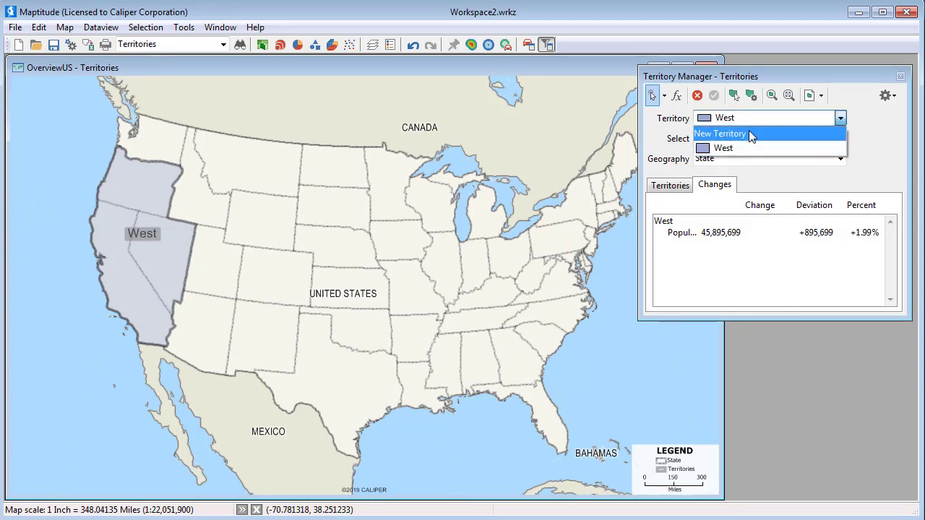
- Start another territory with Arizona, New Mexico, Texas, Oklahoma and Louisiana
{"action": "left_click", "coordinate": [751, 133]}
{"action": "left_click", "coordinate": [214, 345]}
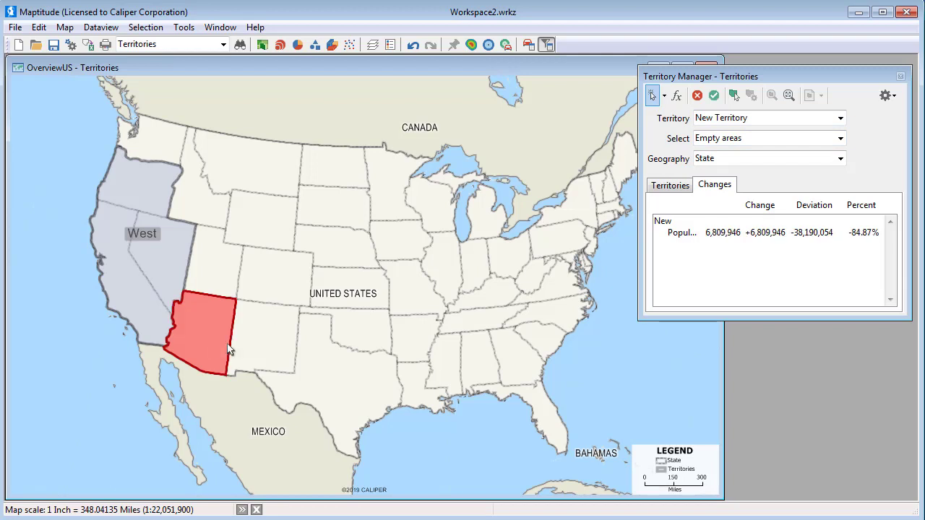
{"action": "left_click", "coordinate": [263, 349]}
{"action": "left_click", "coordinate": [308, 359]}
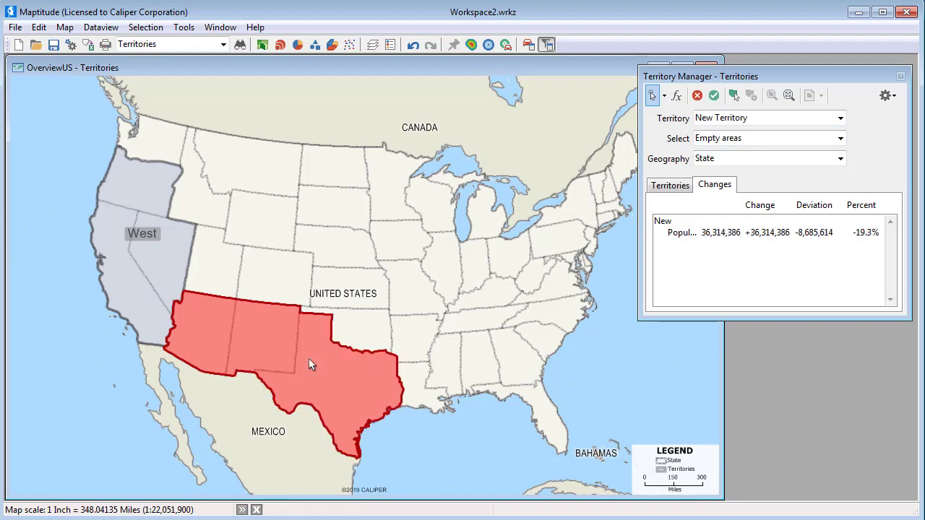
{"action": "left_click", "coordinate": [363, 327]}
{"action": "left_click", "coordinate": [409, 378]}
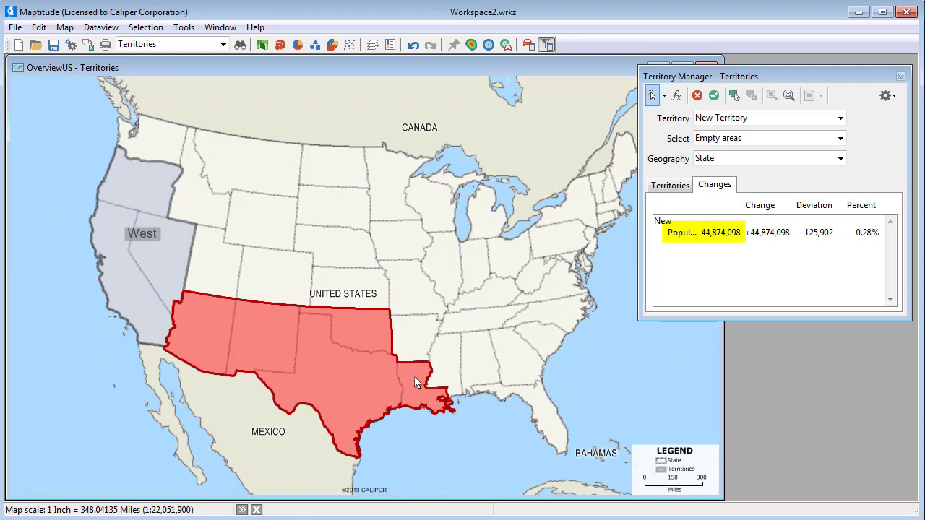
- Save the selected states as a territory named Southwest
{"action": "left_click", "coordinate": [714, 96]}
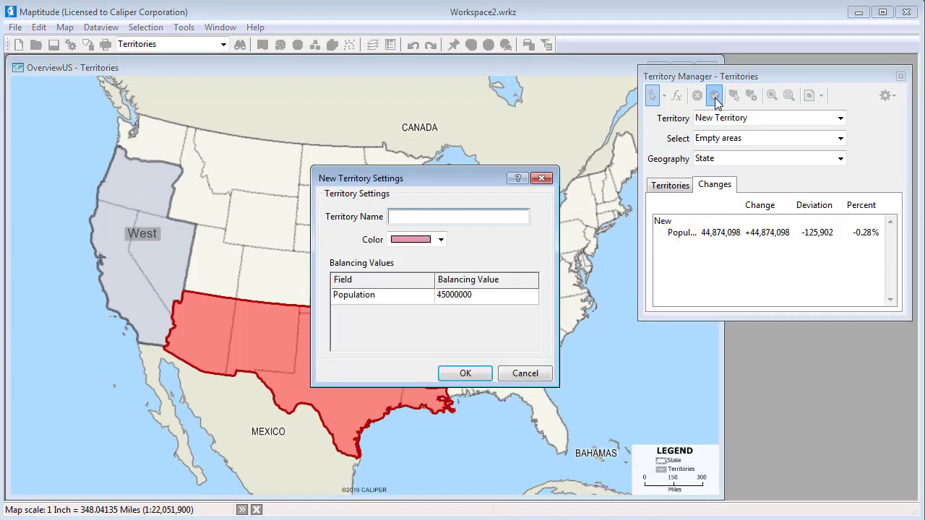
{"action": "type", "text": "Southwest"}
{"action": "left_click", "coordinate": [467, 374]}
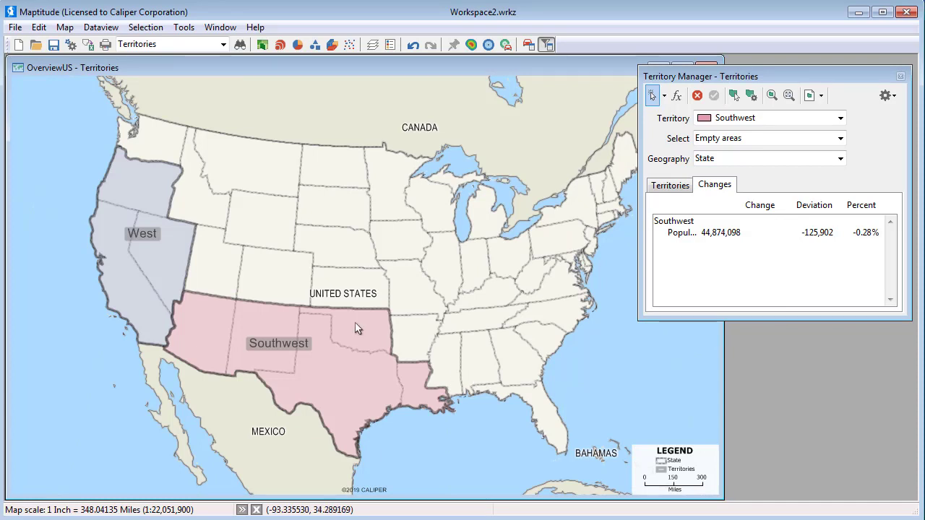
- Close Workspace2.wrkz, discarding its unsaved changes
{"action": "left_click", "coordinate": [17, 29]}
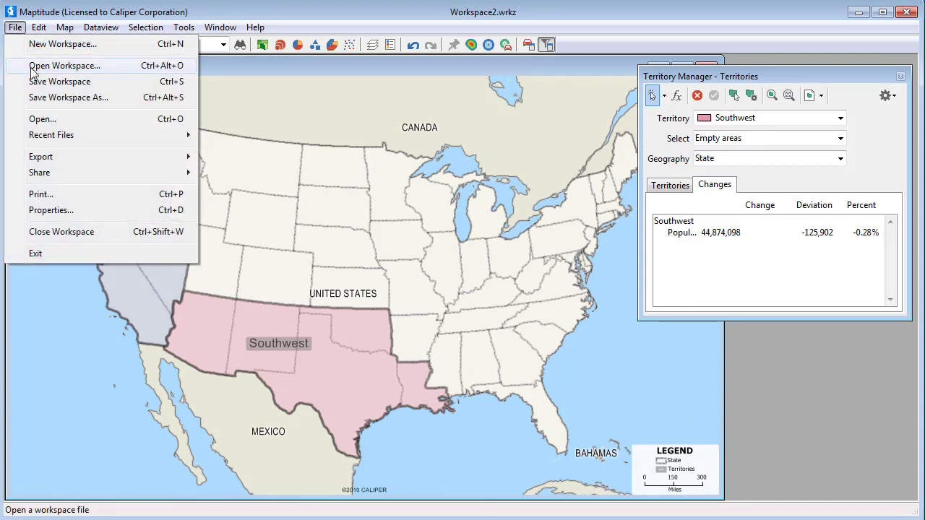
{"action": "left_click", "coordinate": [78, 232]}
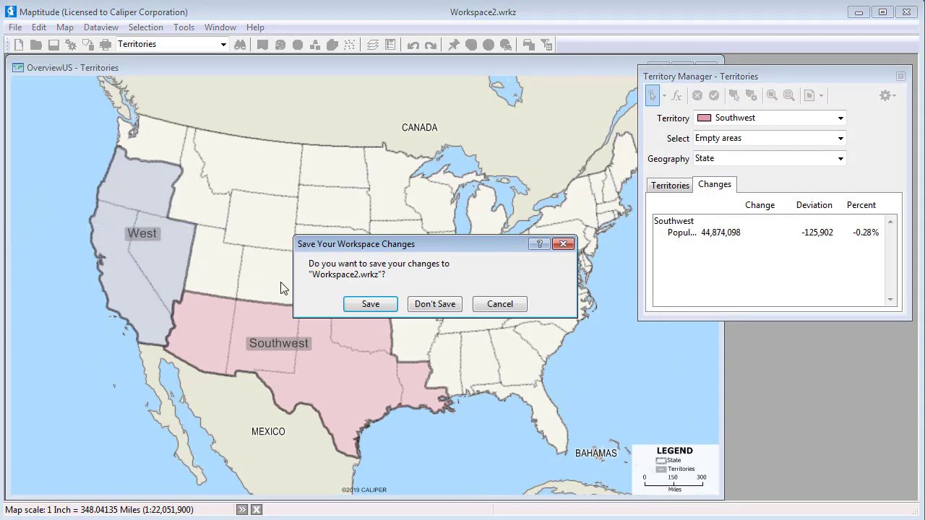
{"action": "left_click", "coordinate": [426, 304]}
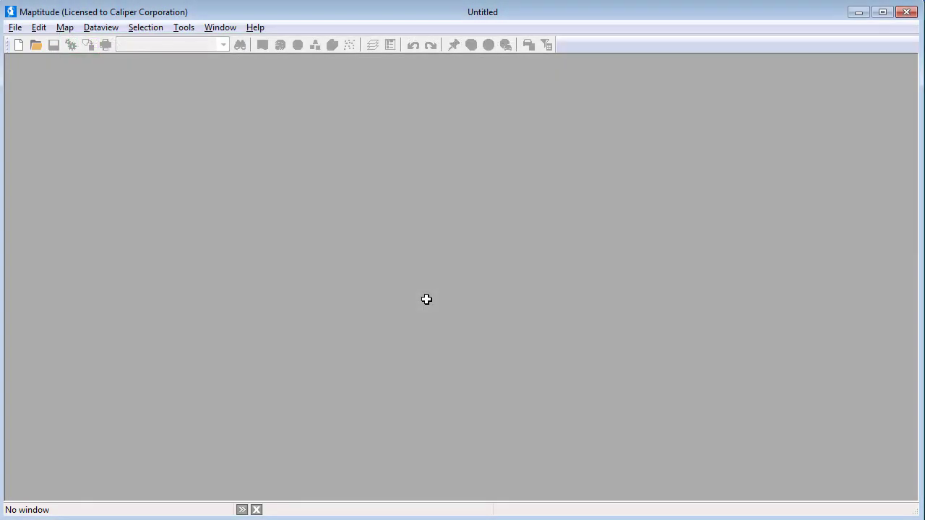
- Create a new territory-data workspace and launch the Territory Wizard
{"action": "left_click", "coordinate": [17, 46]}
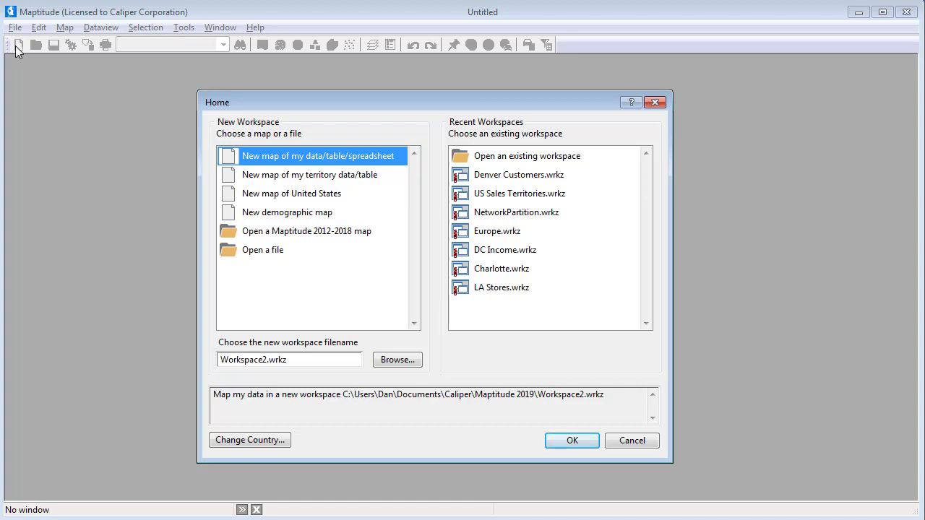
{"action": "left_click", "coordinate": [279, 181]}
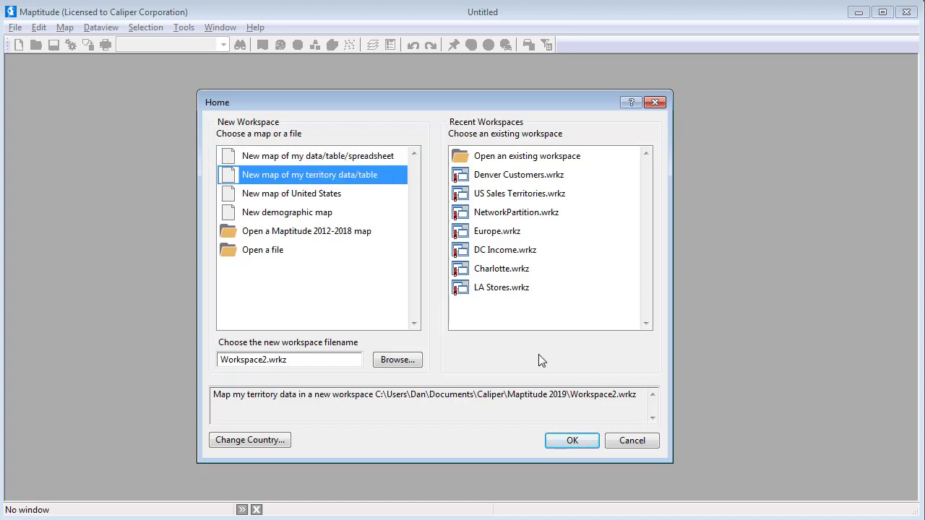
{"action": "left_click", "coordinate": [576, 442]}
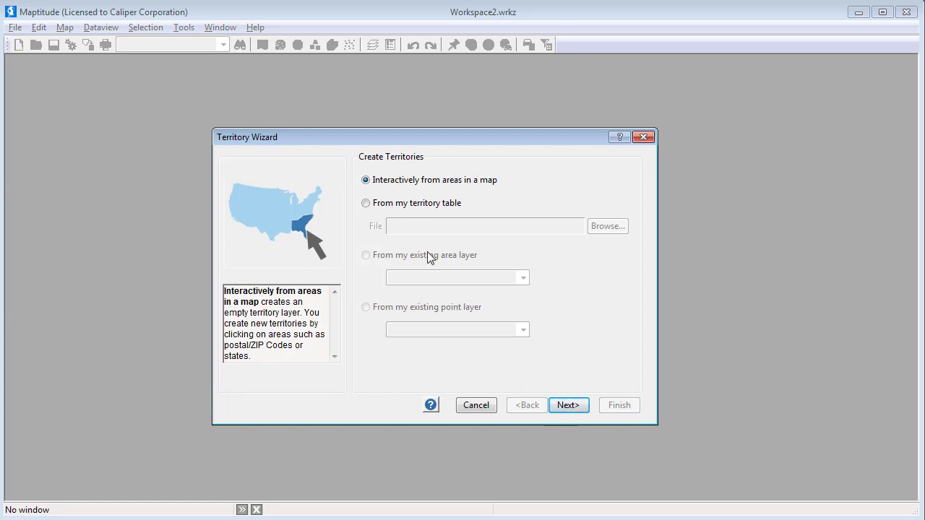
- Build territories from the Sales Rep ZIP Codes sheet of MA Sales Territories.xlsx
{"action": "left_click", "coordinate": [409, 204]}
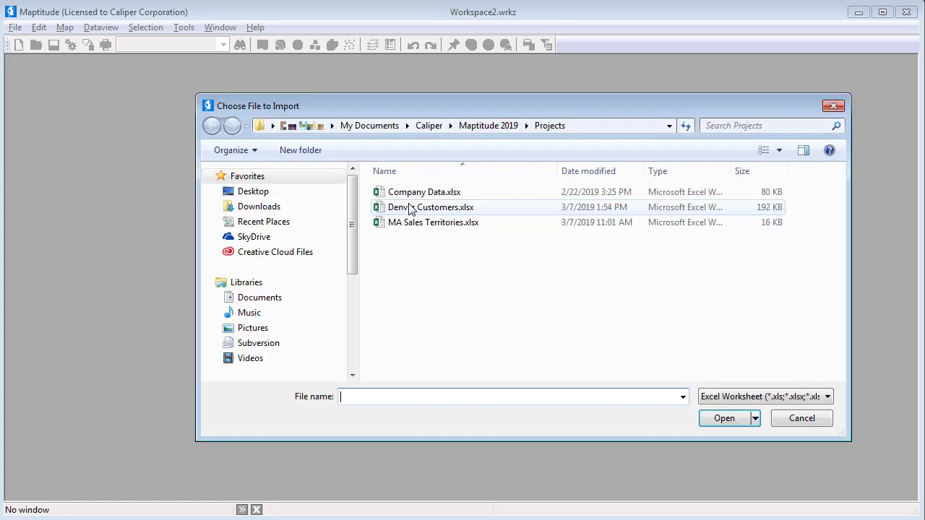
{"action": "left_click", "coordinate": [400, 224]}
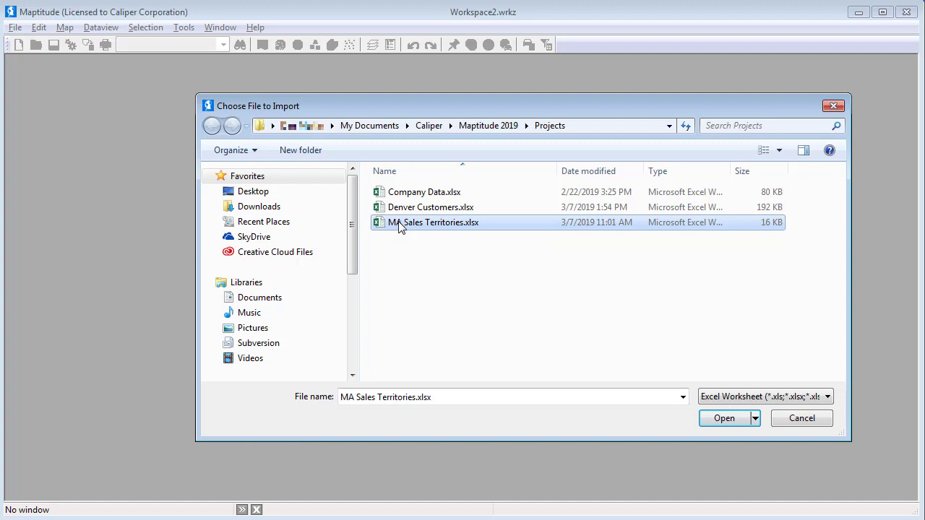
{"action": "left_click", "coordinate": [722, 418]}
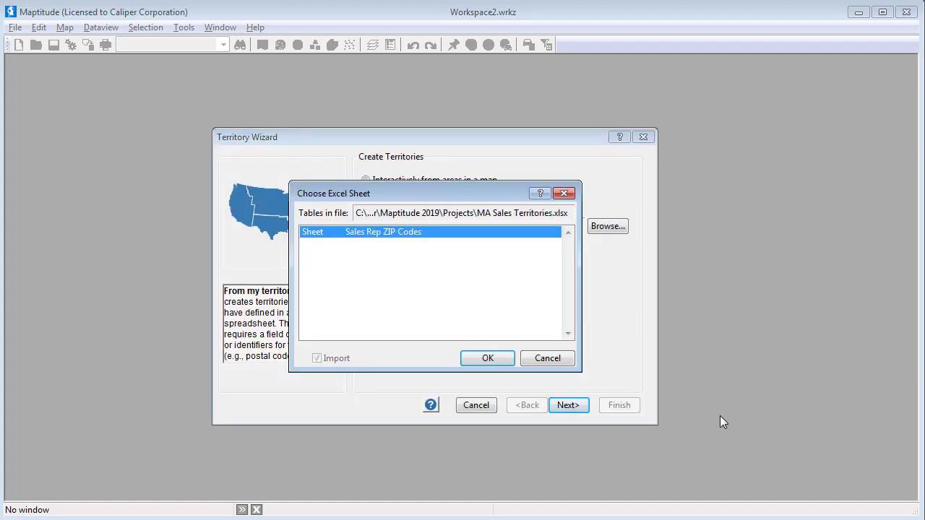
{"action": "left_click", "coordinate": [500, 358]}
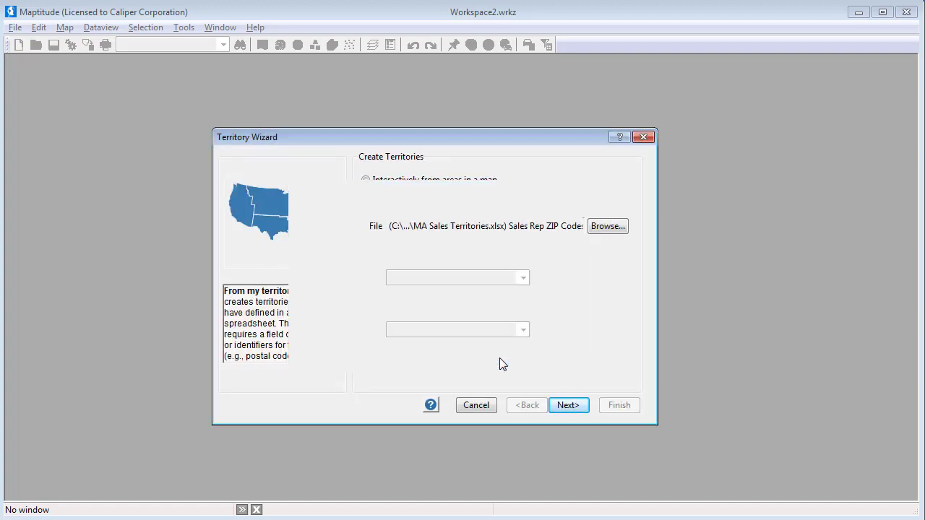
{"action": "left_click", "coordinate": [564, 406]}
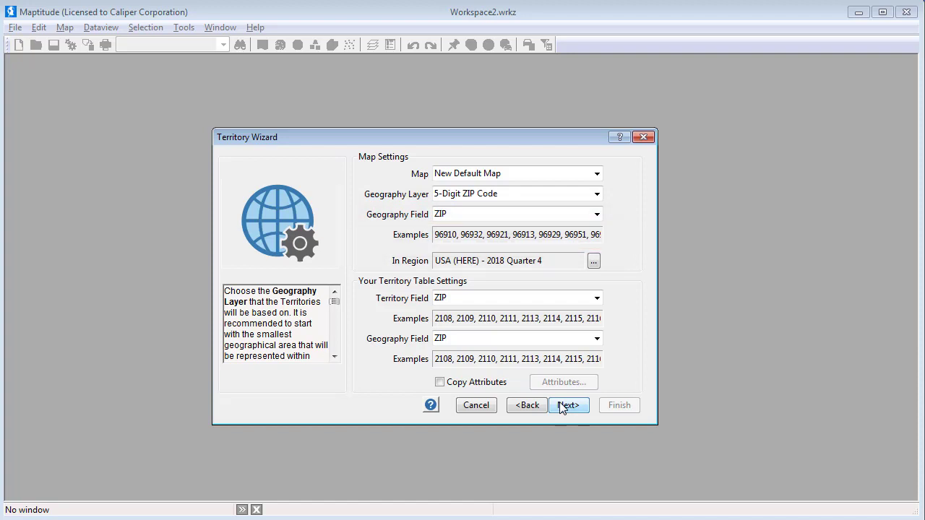
- Set the Territory Field to REPRESENTATIVE and continue to tracking fields
{"action": "left_click", "coordinate": [513, 299]}
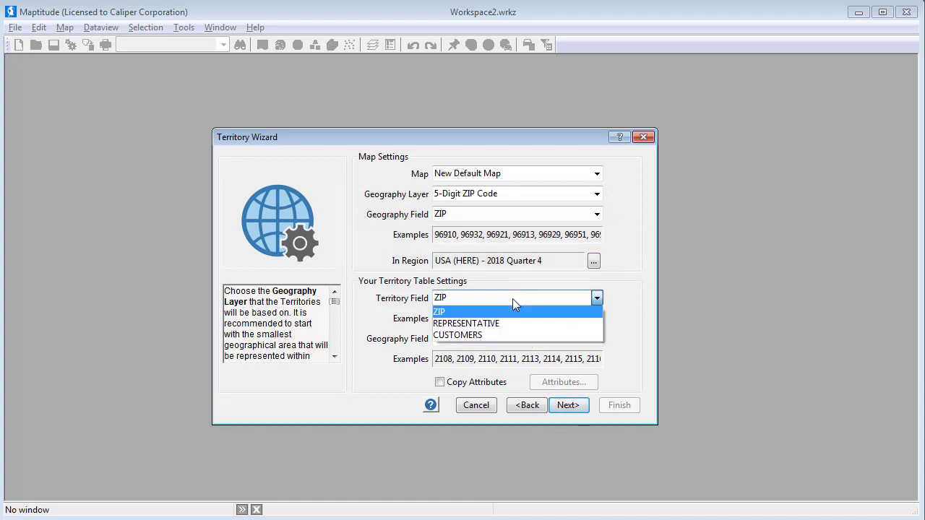
{"action": "left_click", "coordinate": [512, 323]}
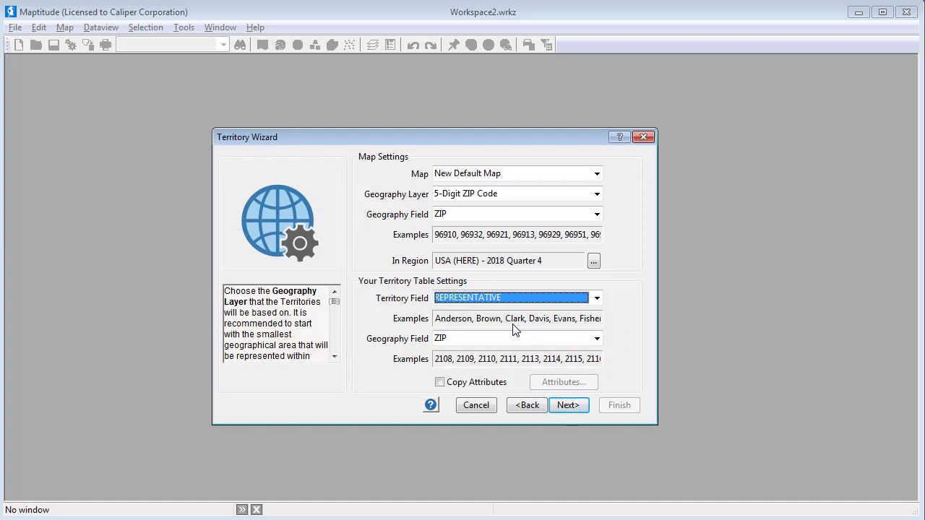
{"action": "left_click", "coordinate": [566, 406]}
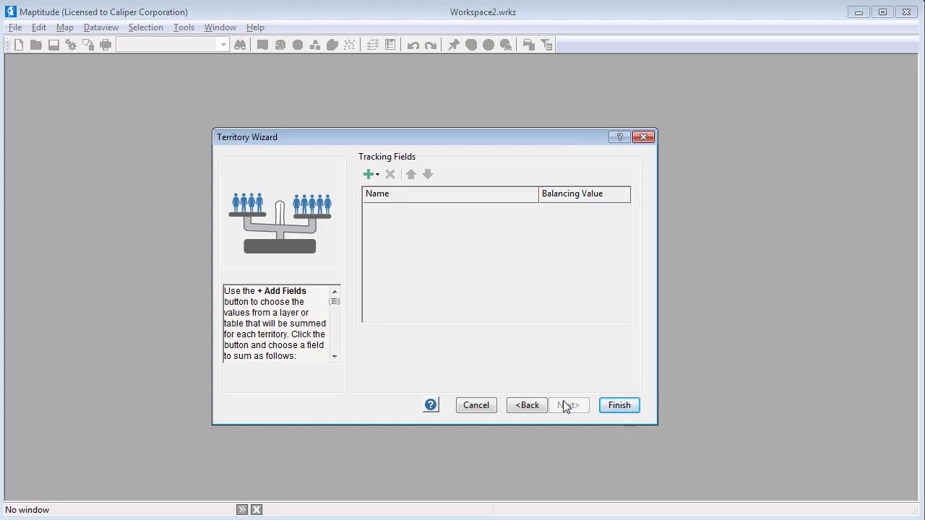
- Add 16 Buying Power and Population from the geography layer as tracking fields
{"action": "left_click", "coordinate": [378, 174]}
{"action": "left_click", "coordinate": [394, 191]}
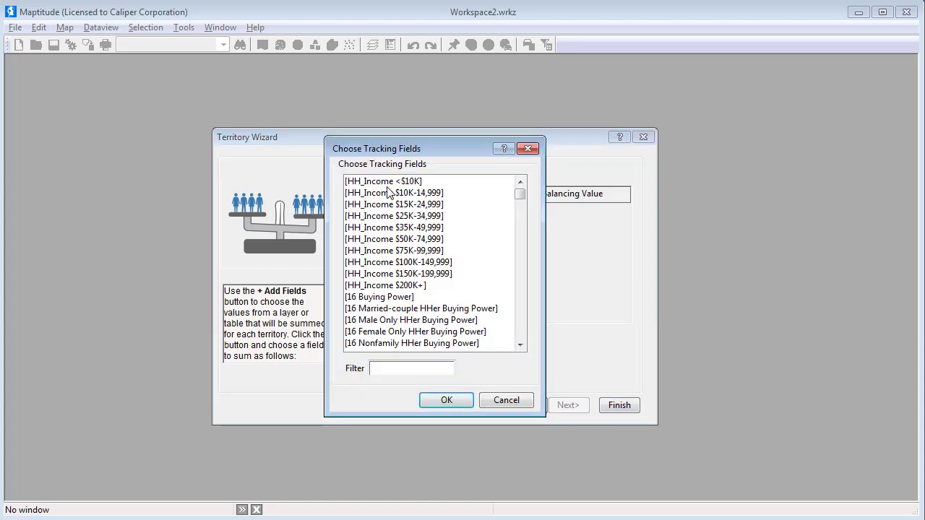
{"action": "left_click", "coordinate": [405, 297]}
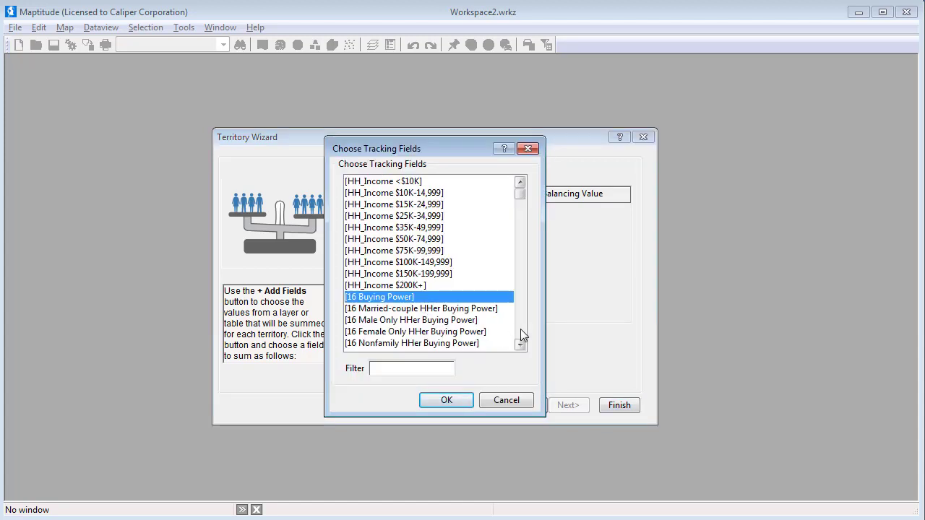
{"action": "left_click", "coordinate": [521, 333]}
{"action": "left_click", "coordinate": [377, 206]}
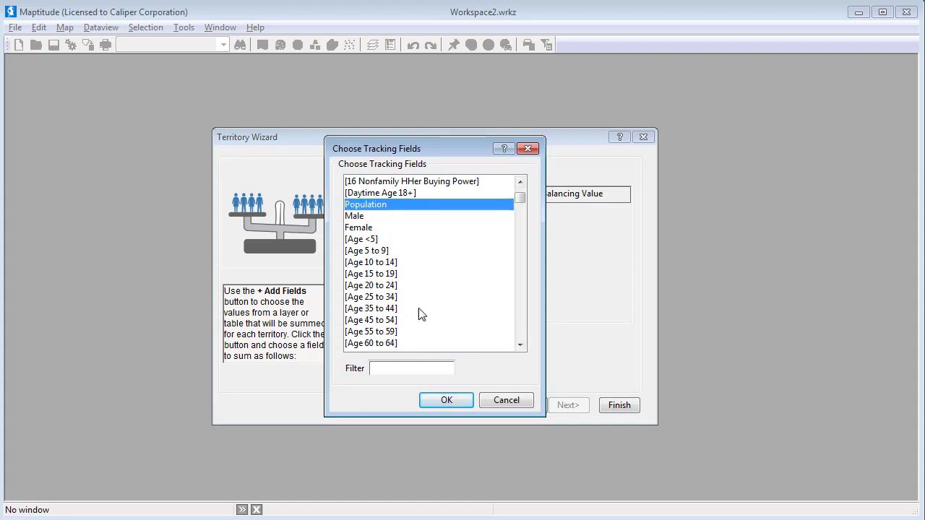
{"action": "left_click", "coordinate": [446, 399]}
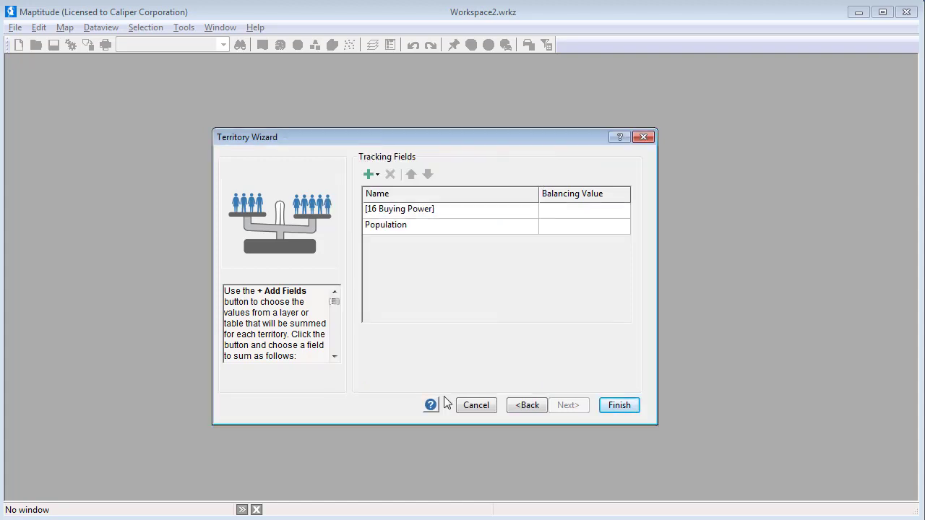
- Import CUSTOMERS from the territory table as a tracking field and finish the wizard
{"action": "left_click", "coordinate": [380, 177]}
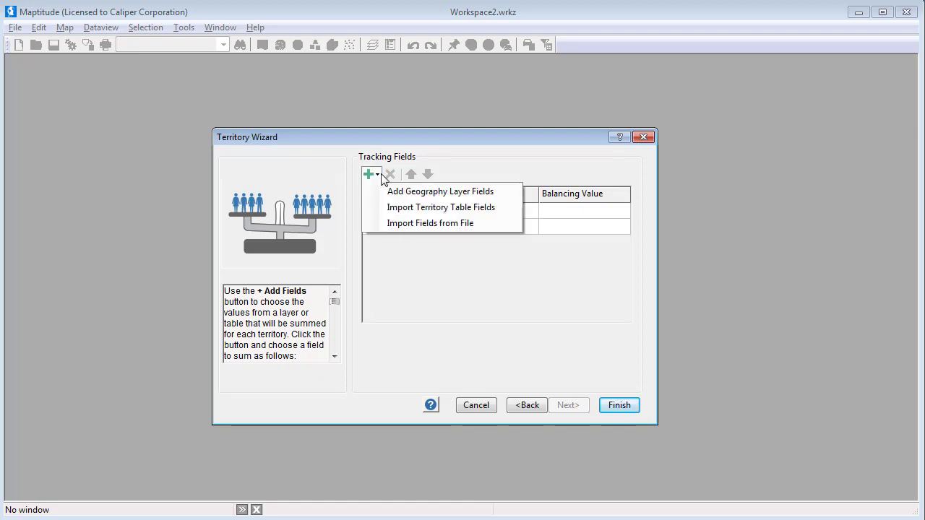
{"action": "left_click", "coordinate": [390, 207]}
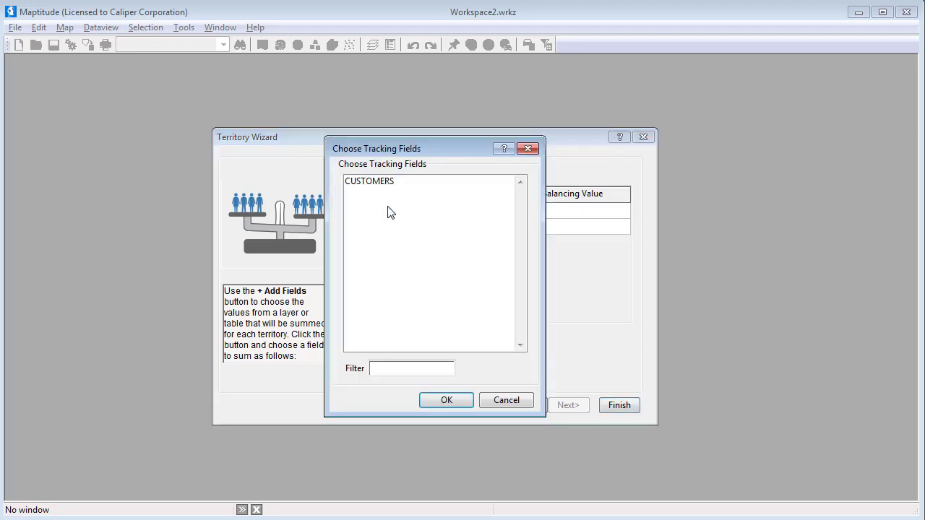
{"action": "left_click", "coordinate": [387, 184]}
{"action": "left_click", "coordinate": [449, 400]}
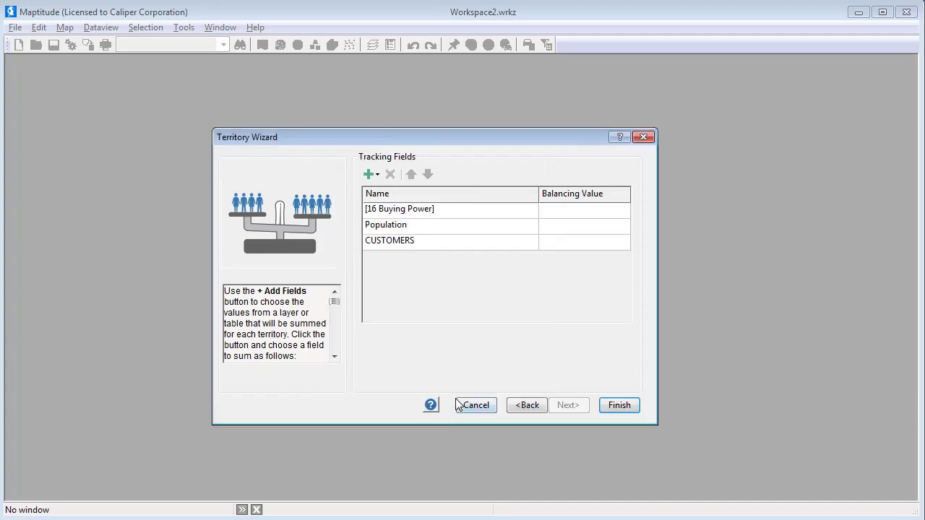
{"action": "left_click", "coordinate": [629, 407]}
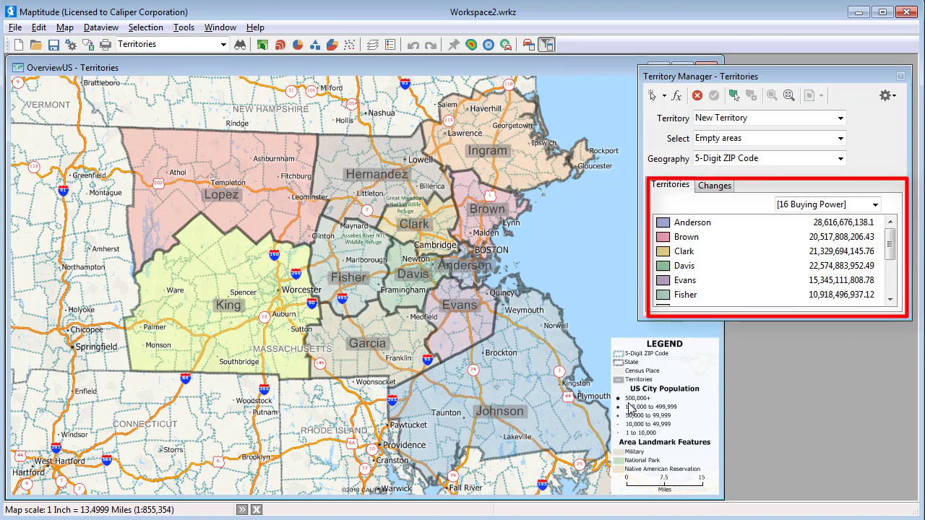
- Switch the territory summary field to Population, then to CUSTOMERS to show each rep's customer count
{"action": "left_click", "coordinate": [827, 208]}
{"action": "left_click", "coordinate": [816, 230]}
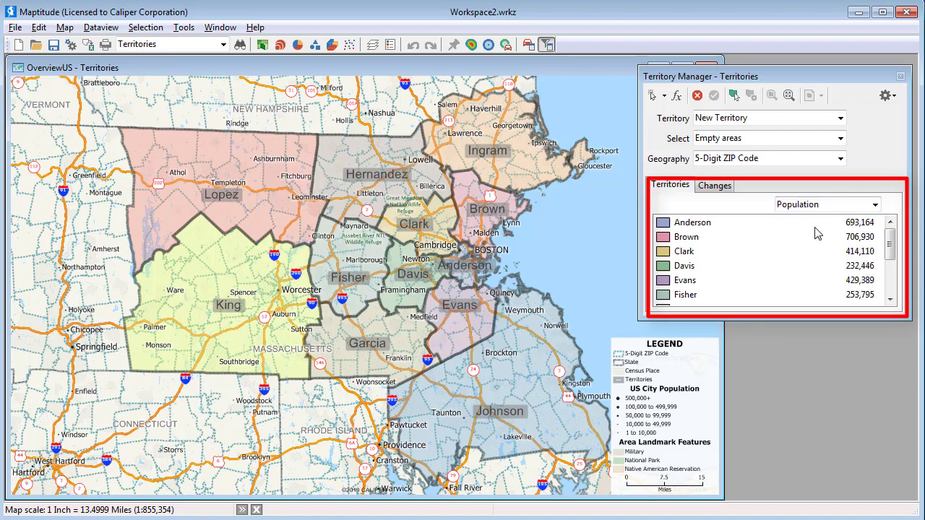
{"action": "left_click", "coordinate": [825, 208]}
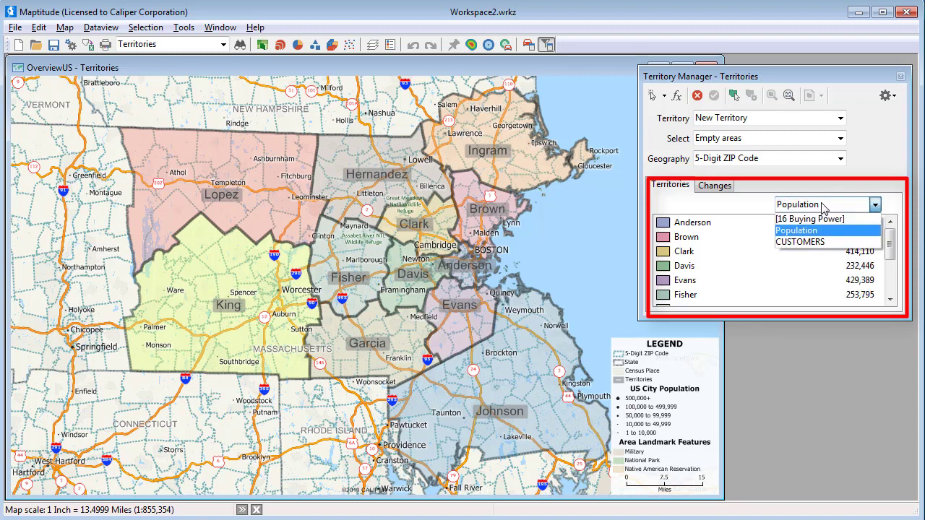
{"action": "left_click", "coordinate": [814, 243]}
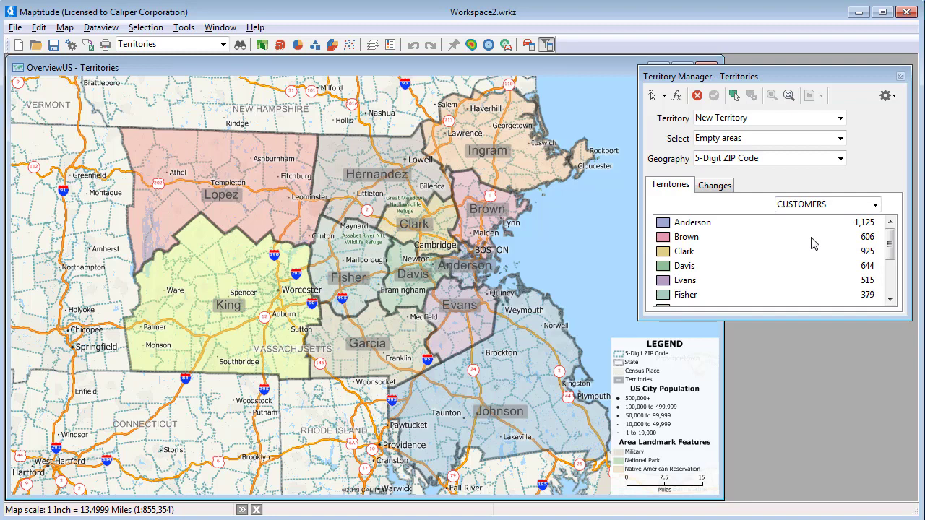
- Close the Massachusetts workspace without saving changes
{"action": "left_click", "coordinate": [14, 28]}
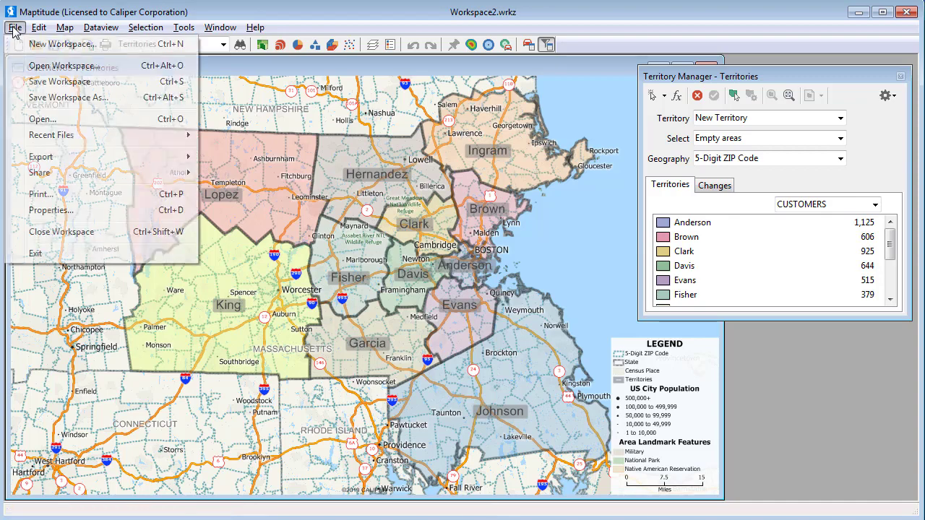
{"action": "left_click", "coordinate": [83, 235]}
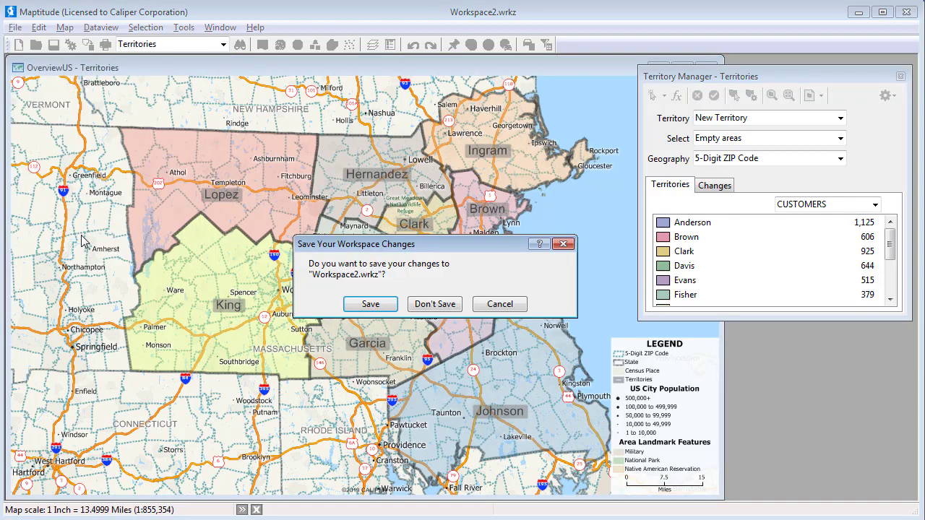
{"action": "left_click", "coordinate": [427, 302]}
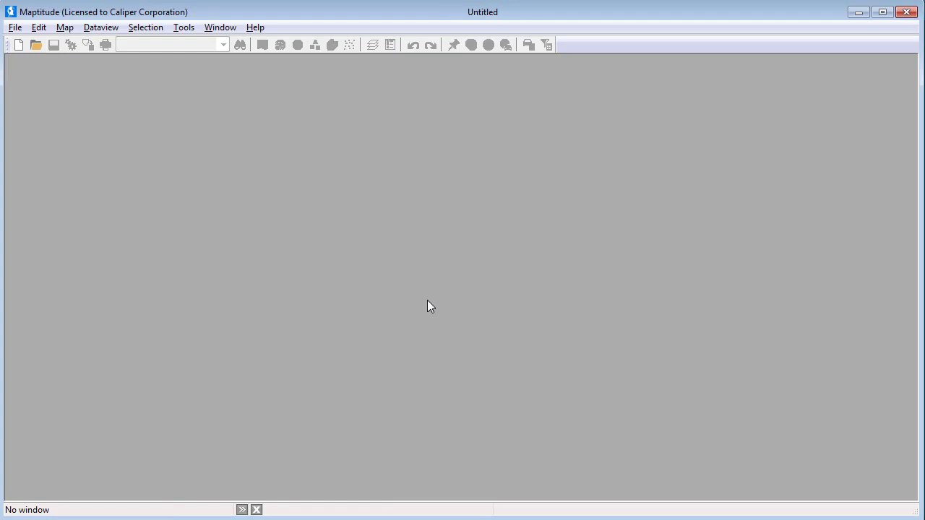
- Open the Denver Customers.wrkz workspace from the Projects folder
{"action": "left_click", "coordinate": [36, 45]}
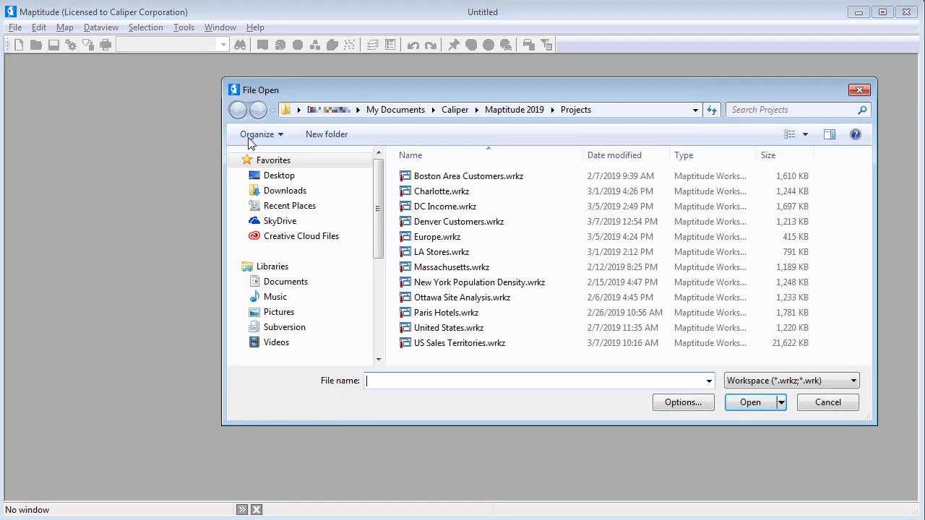
{"action": "left_click", "coordinate": [434, 222]}
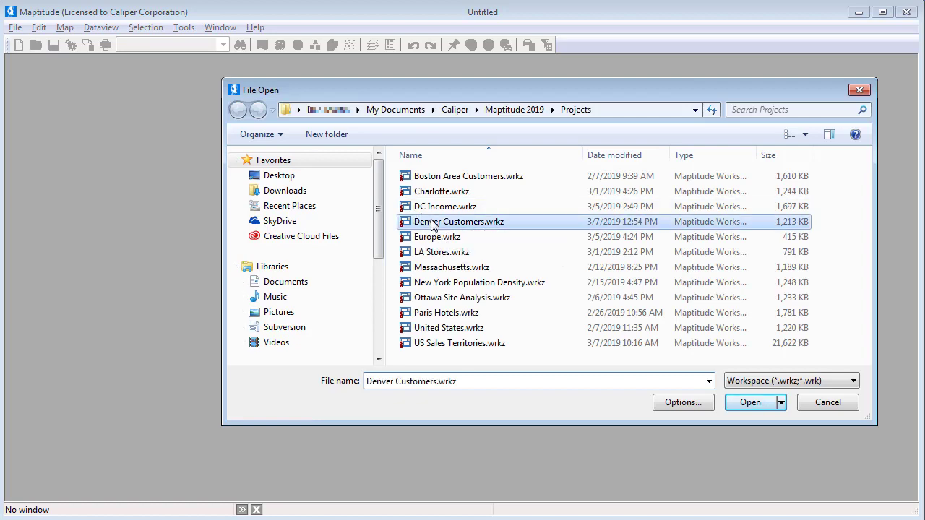
{"action": "left_click", "coordinate": [750, 402]}
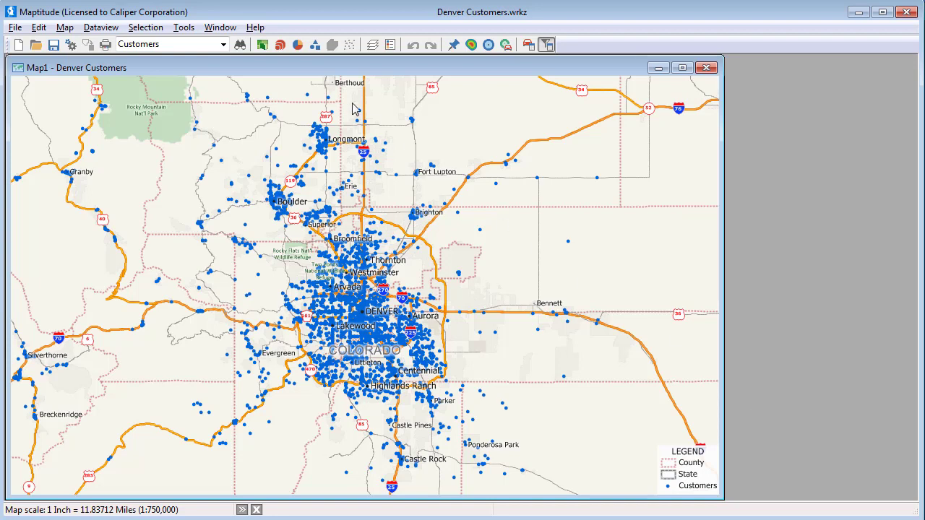
- Apply a colour theme to the Denver customer points using the Territory field
{"action": "left_click", "coordinate": [263, 45]}
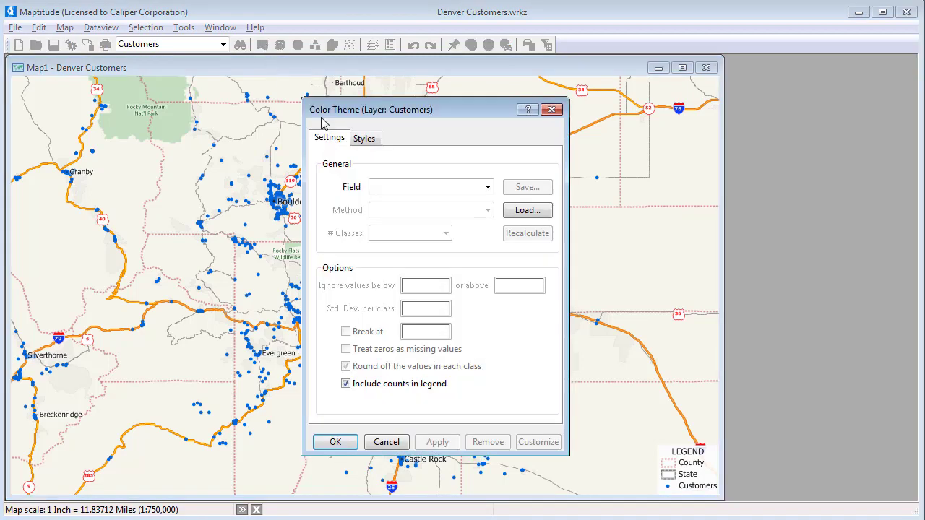
{"action": "left_click", "coordinate": [395, 192]}
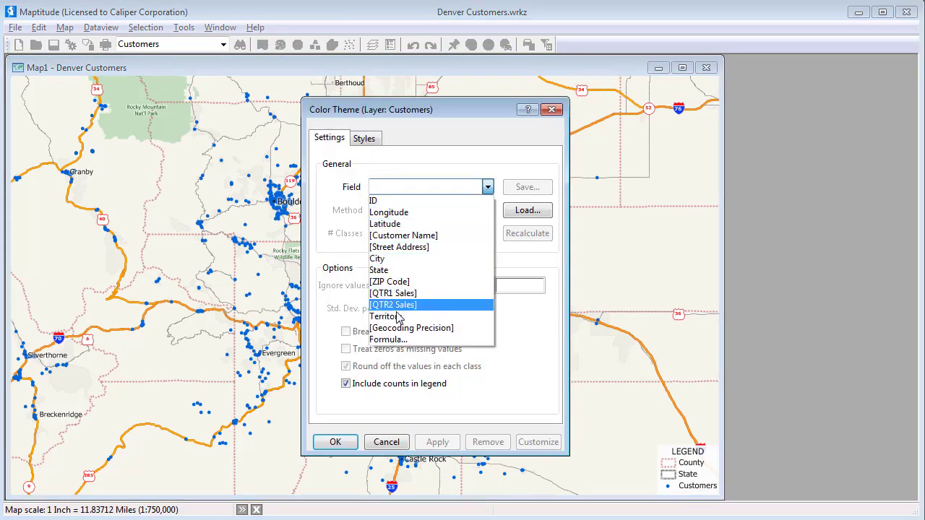
{"action": "left_click", "coordinate": [386, 316]}
{"action": "left_click", "coordinate": [334, 441]}
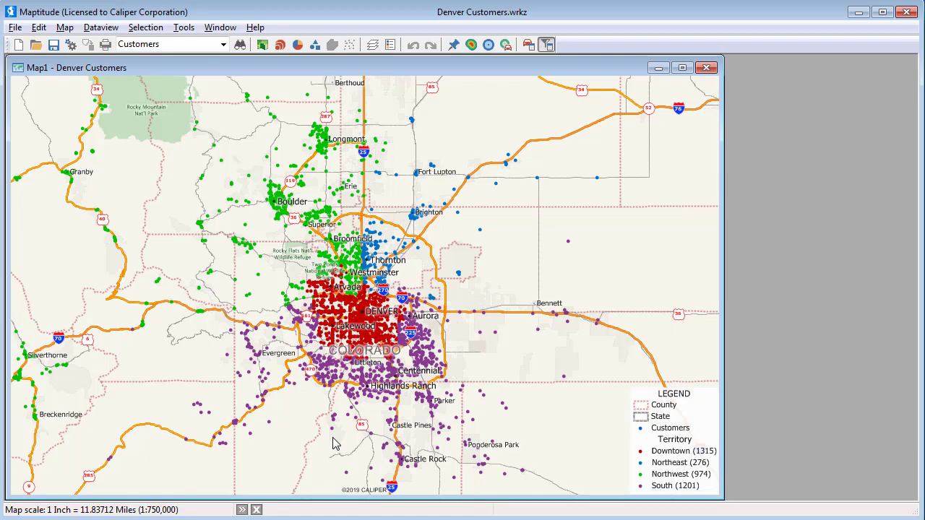
{"action": "left_click", "coordinate": [66, 28]}
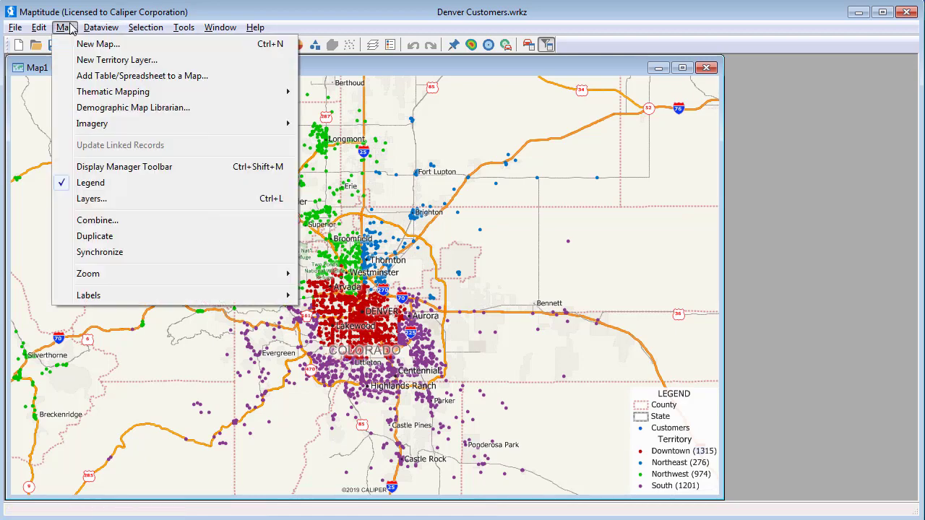
- Start a new territory layer built from the existing Customers point layer
{"action": "left_click", "coordinate": [93, 61]}
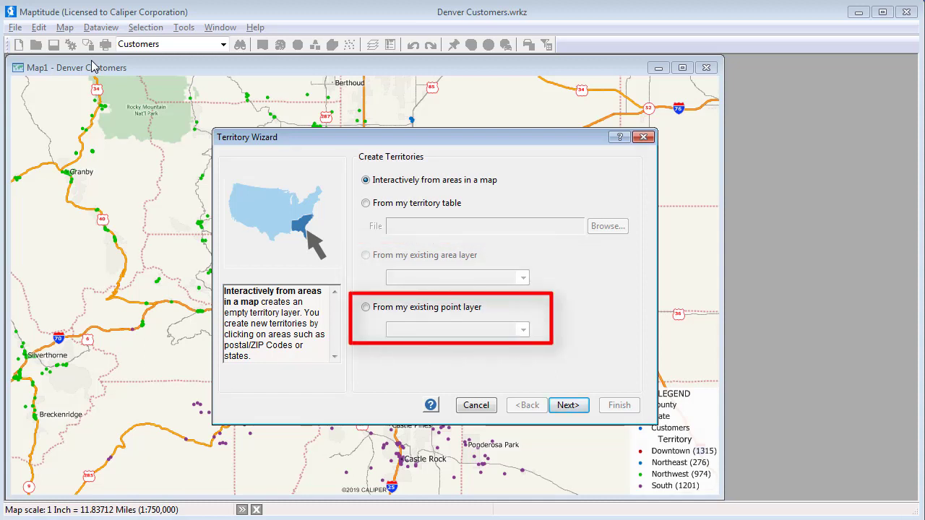
{"action": "left_click", "coordinate": [365, 307]}
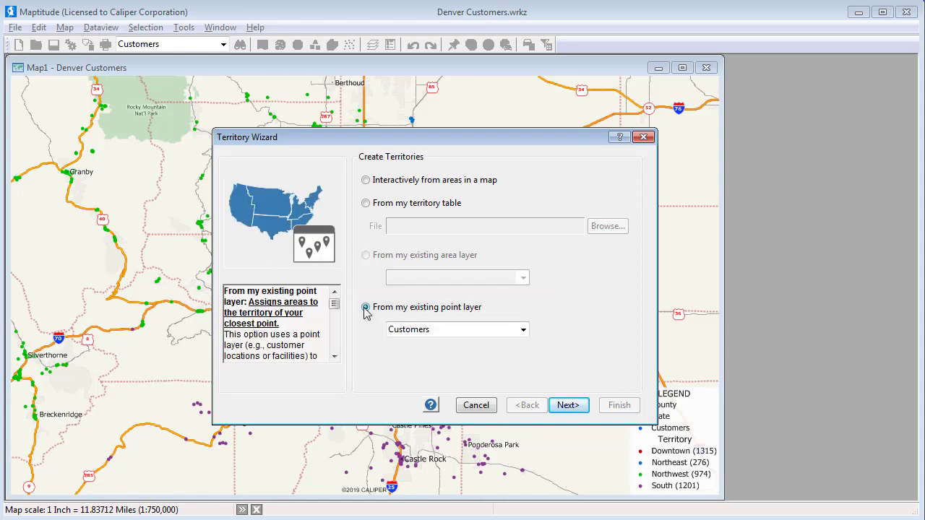
{"action": "left_click", "coordinate": [569, 406]}
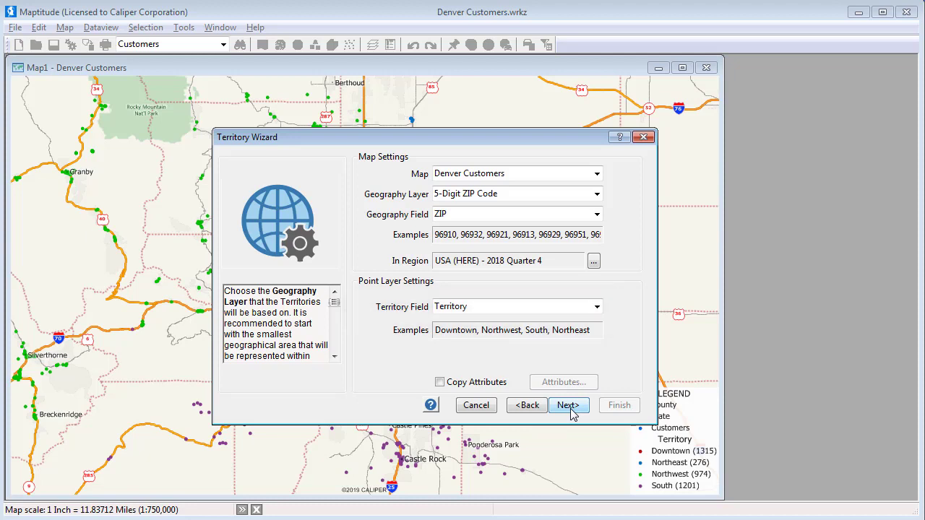
- Keep 5-Digit ZIP Code geography, add Population as a tracking field, and finish the wizard
{"action": "left_click", "coordinate": [568, 406]}
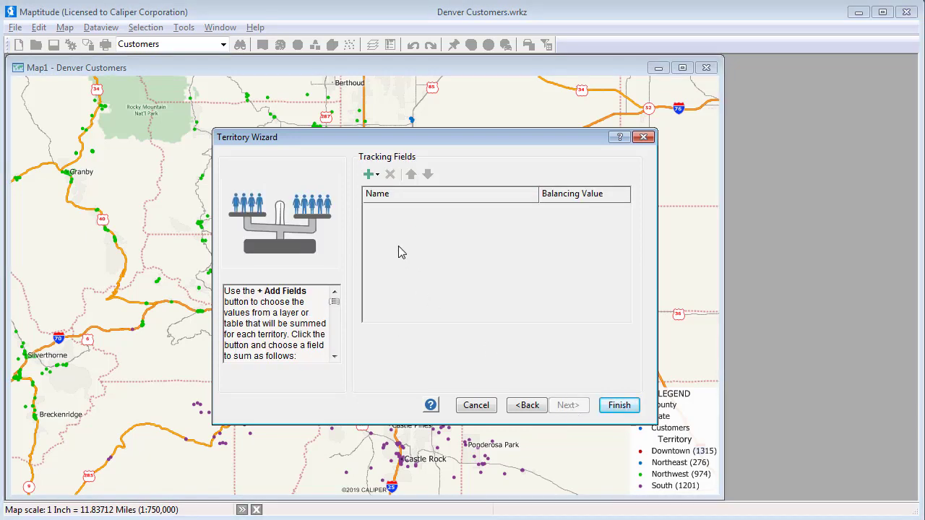
{"action": "left_click", "coordinate": [375, 179]}
{"action": "left_click", "coordinate": [385, 191]}
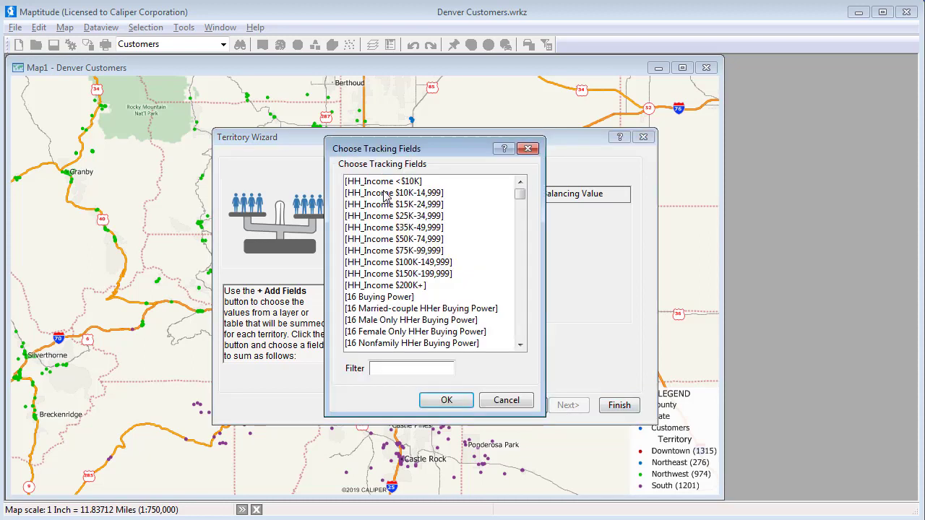
{"action": "left_click", "coordinate": [519, 334]}
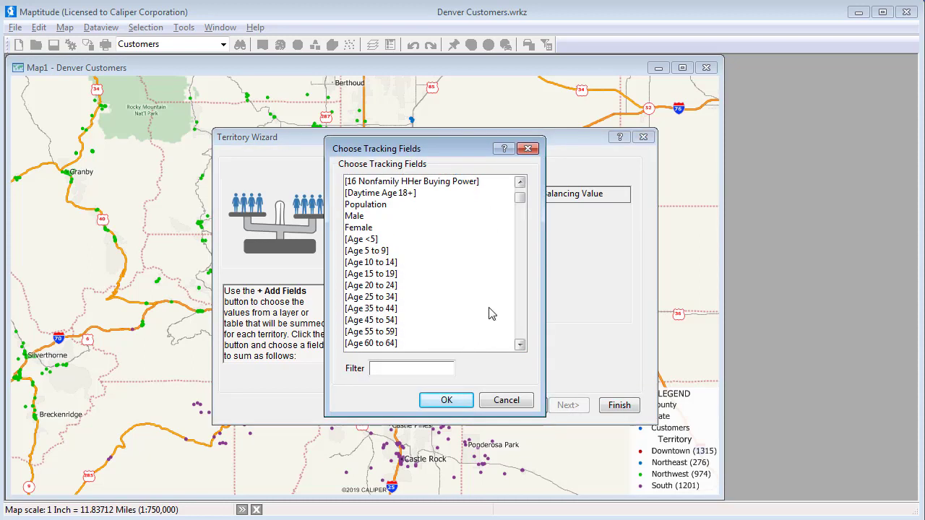
{"action": "left_click", "coordinate": [373, 206]}
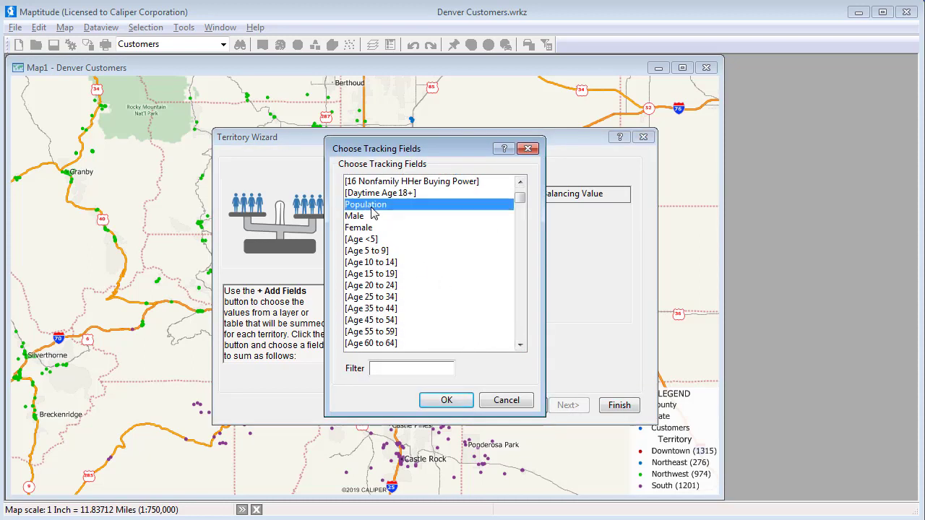
{"action": "left_click", "coordinate": [455, 405]}
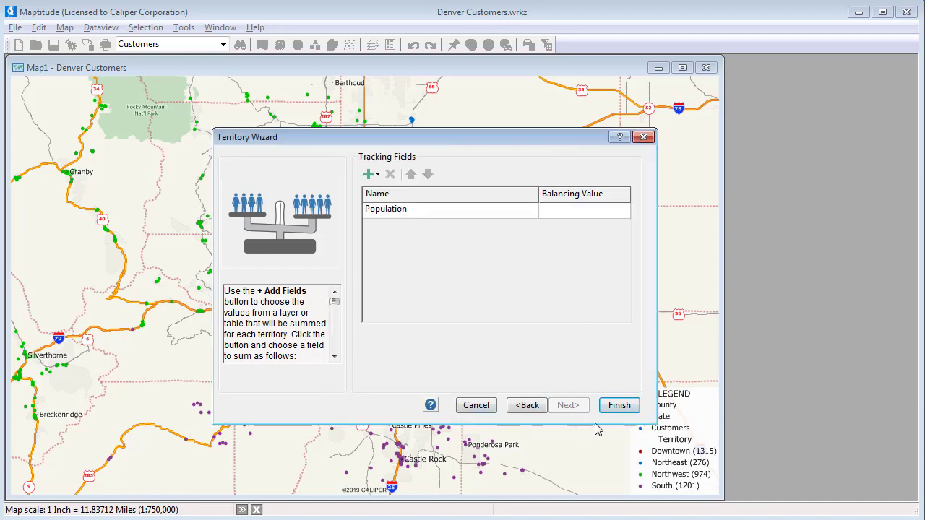
{"action": "left_click", "coordinate": [619, 406]}
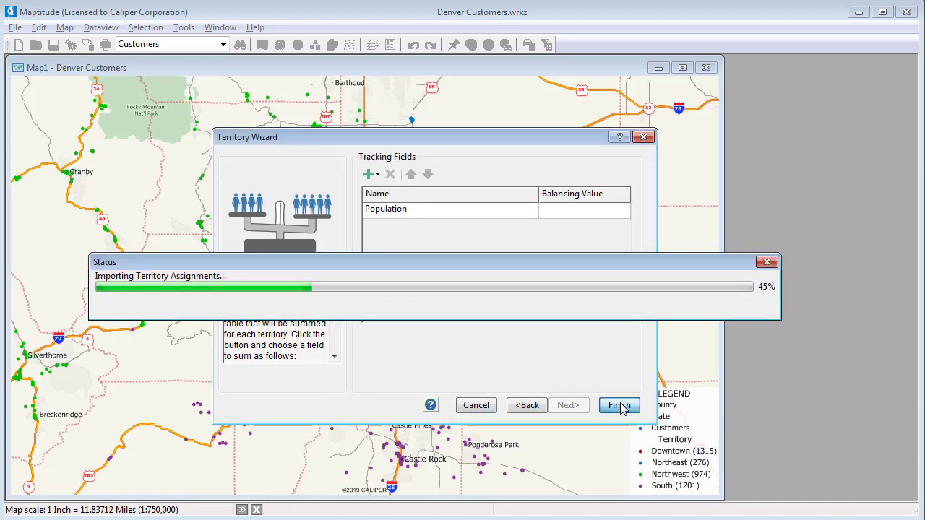